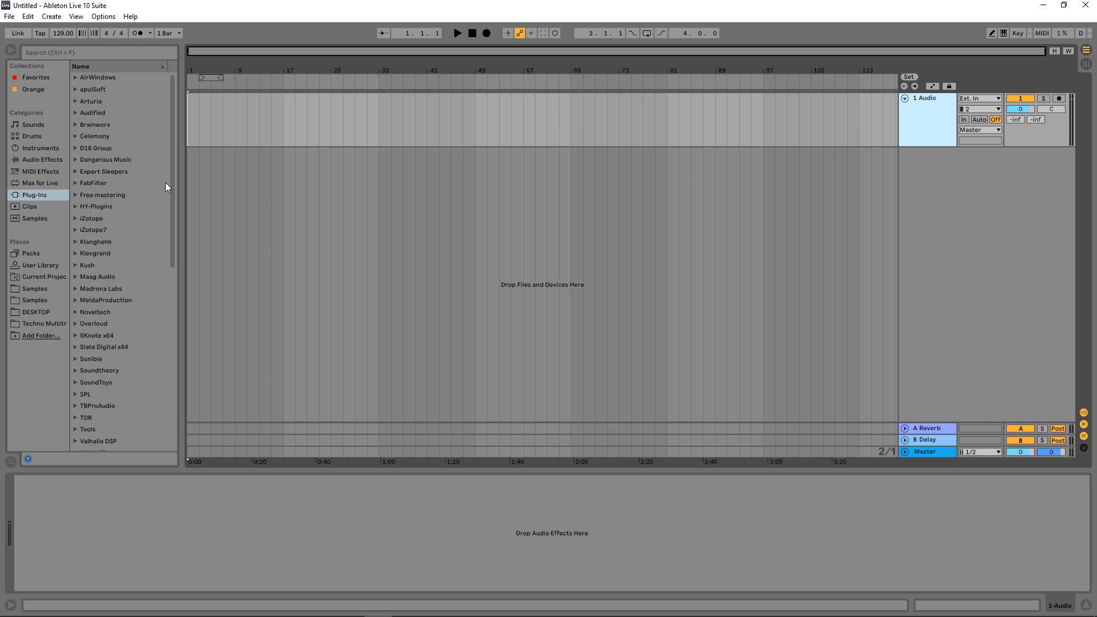
# Add VCV-Bridge-64 on a new track, then CV Clock Out from Packs > CV Tools > CV Utilities after it.
pyautogui.scroll(-10, 164, 212)
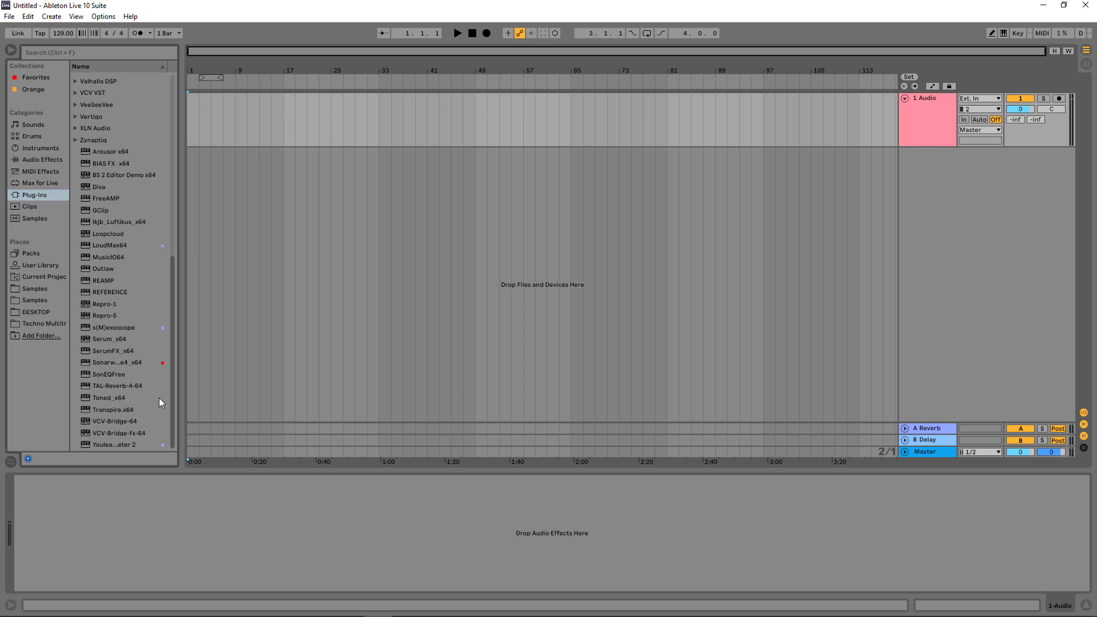
pyautogui.doubleClick(121, 421)
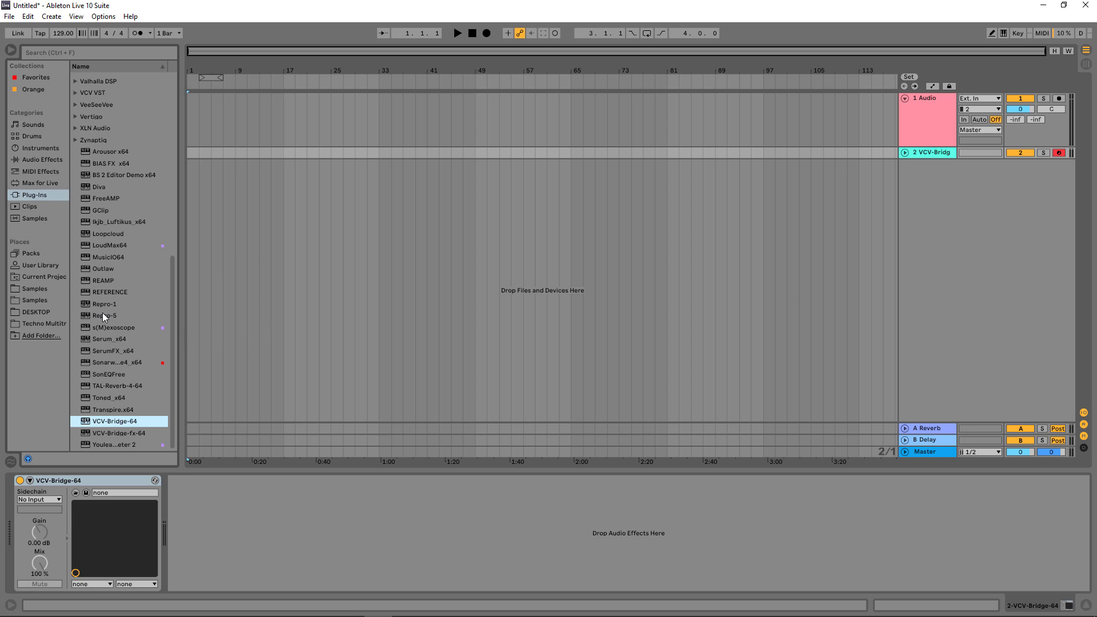
pyautogui.click(40, 266)
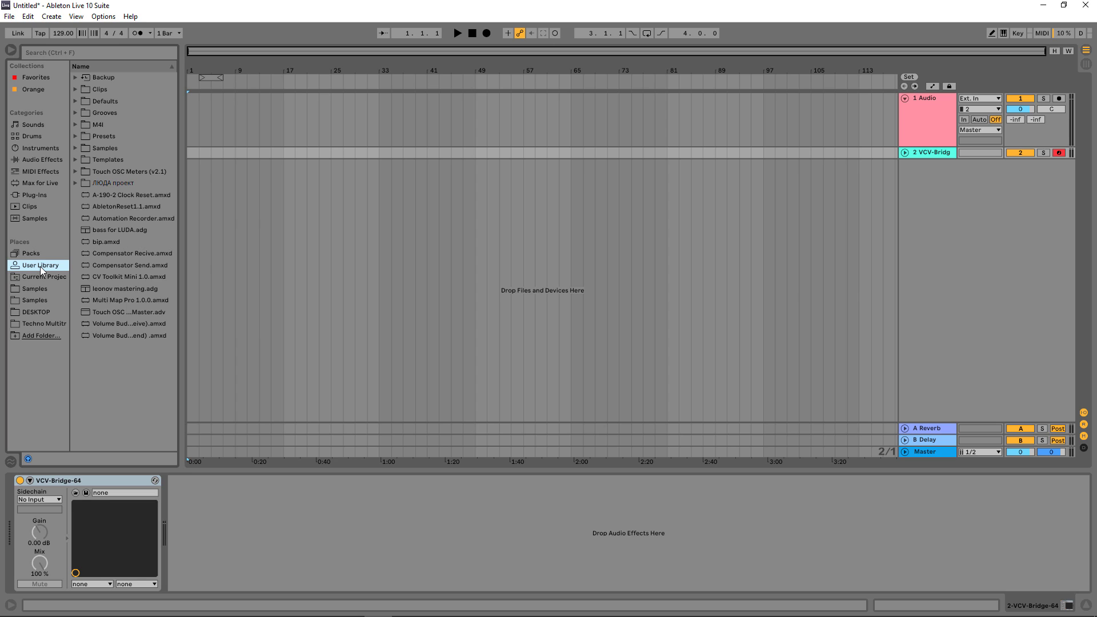
pyautogui.click(37, 252)
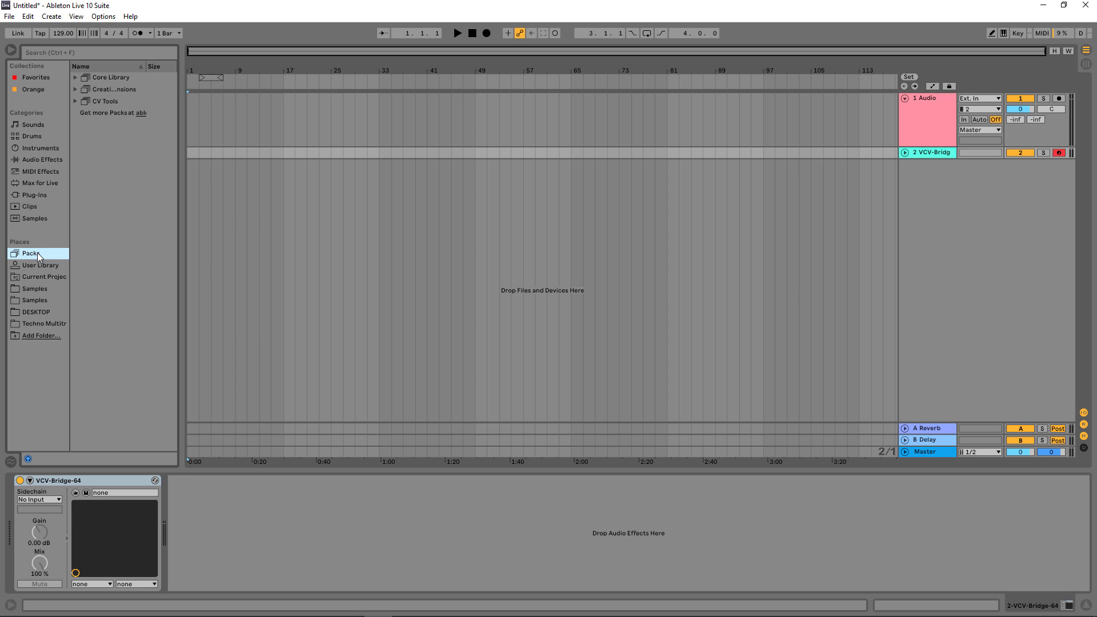
pyautogui.click(75, 101)
pyautogui.moveTo(177, 126); pyautogui.dragTo(251, 135)
pyautogui.click(83, 136)
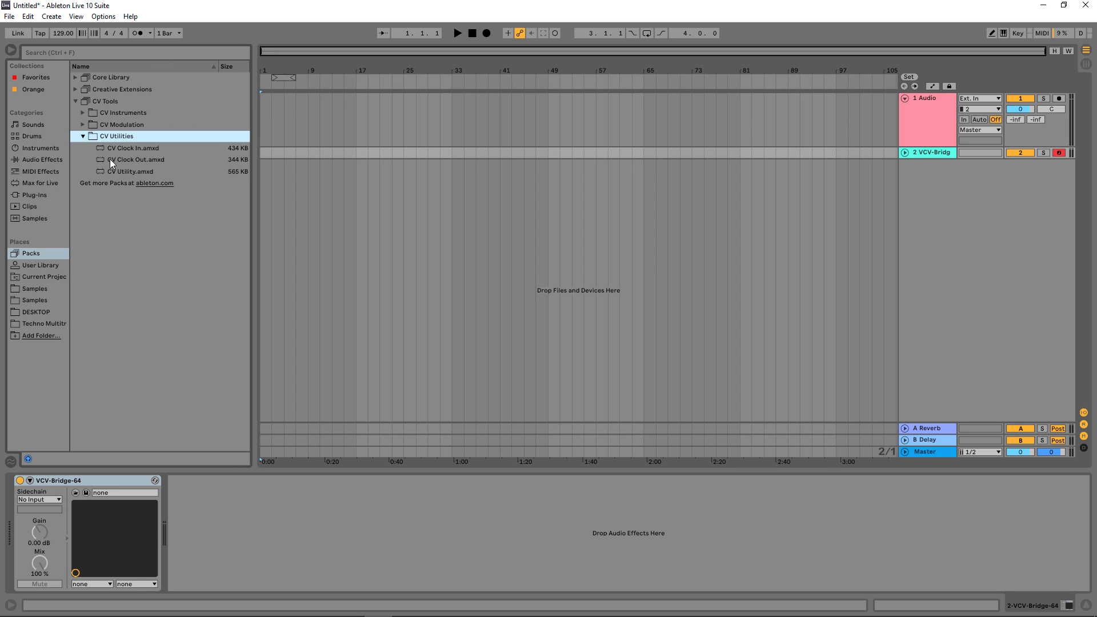
pyautogui.moveTo(110, 159)
pyautogui.mouseDown()
pyautogui.moveTo(152, 254)
pyautogui.moveTo(186, 515)
pyautogui.mouseUp()
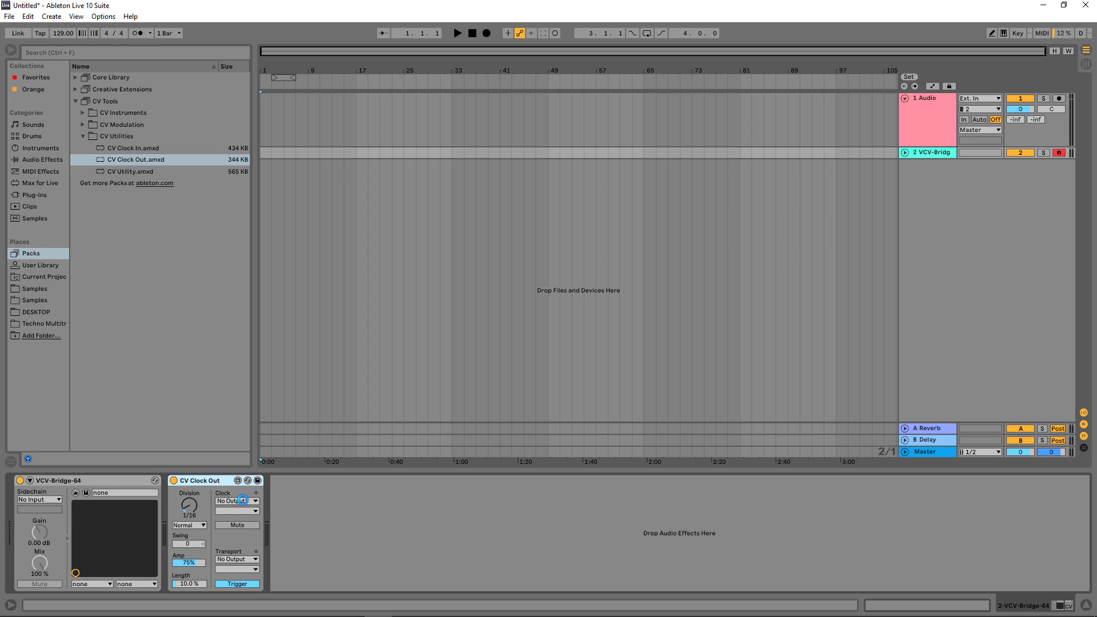
# Route CV Clock Out's clock to 2-VCV-Bridge-64 on channels 5/6.
pyautogui.click(228, 500)
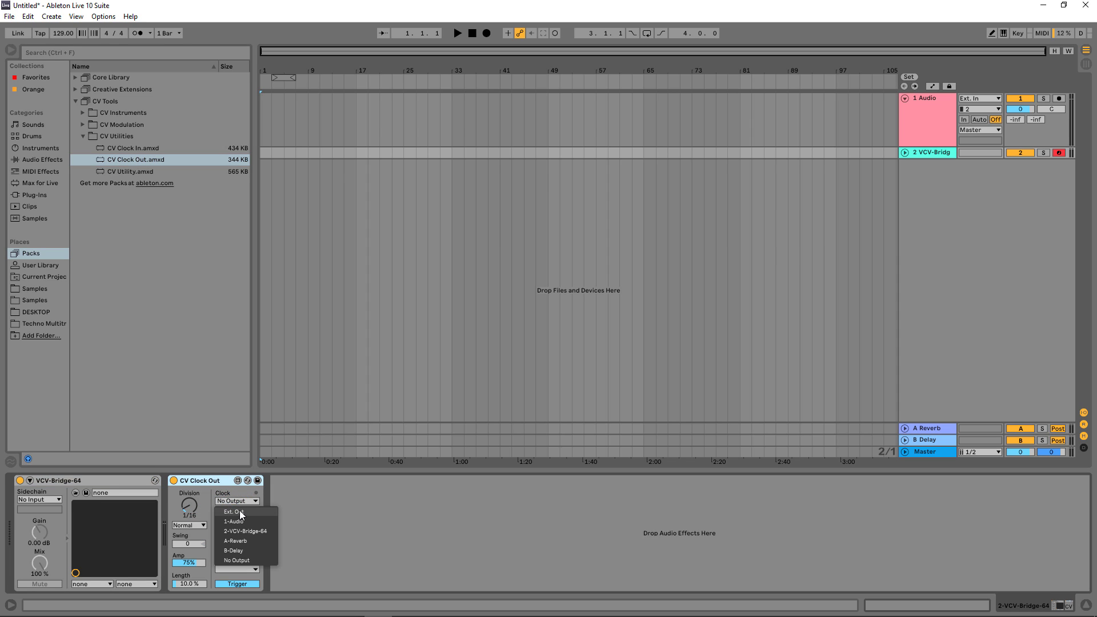
pyautogui.click(245, 529)
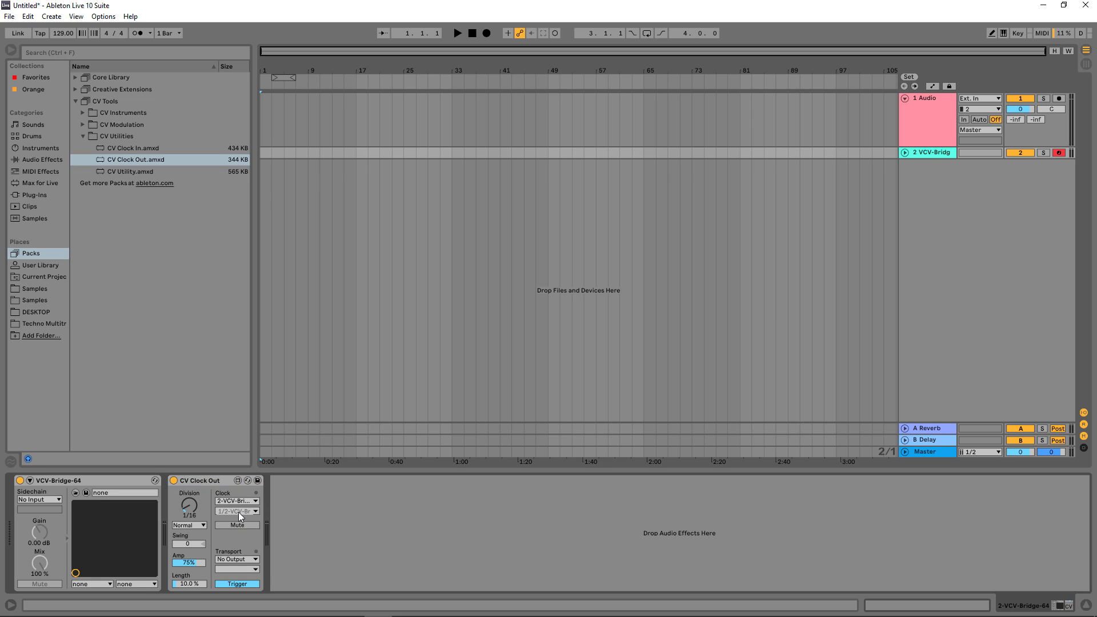
pyautogui.click(238, 512)
pyautogui.click(239, 539)
# Route CV Clock Out's transport to 2-VCV-Bridge-64 on channels 7/8.
pyautogui.click(243, 558)
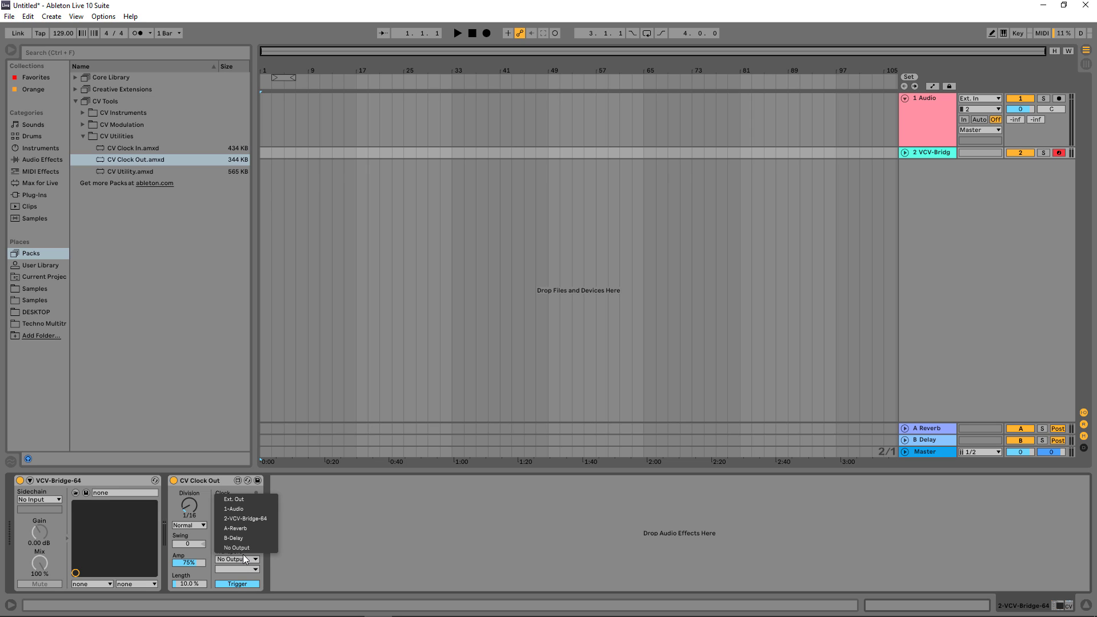
pyautogui.click(247, 519)
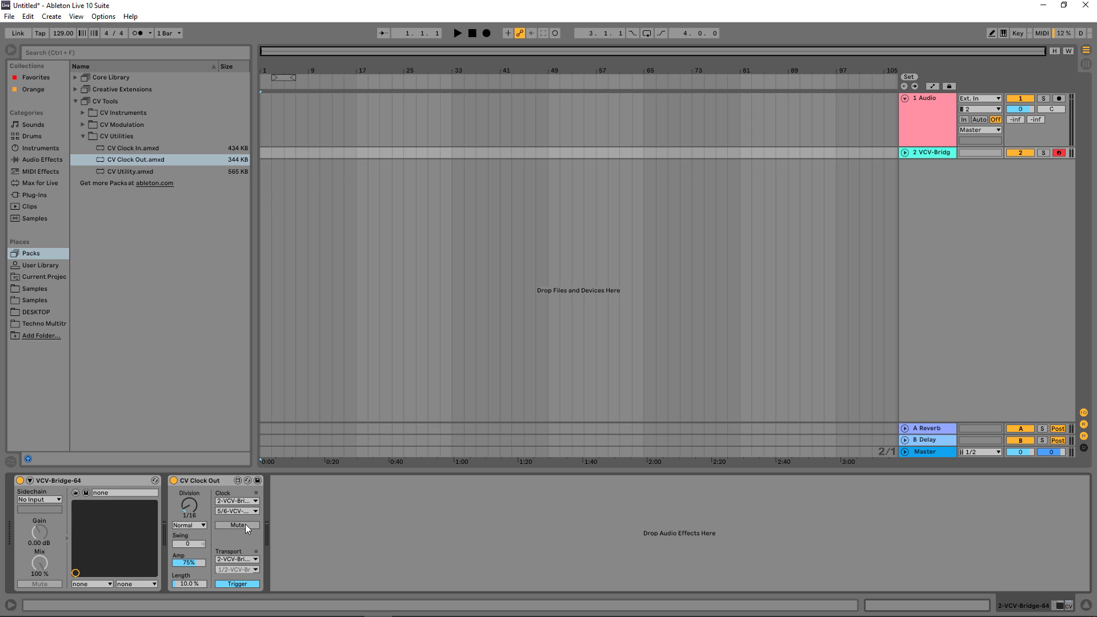
pyautogui.click(233, 569)
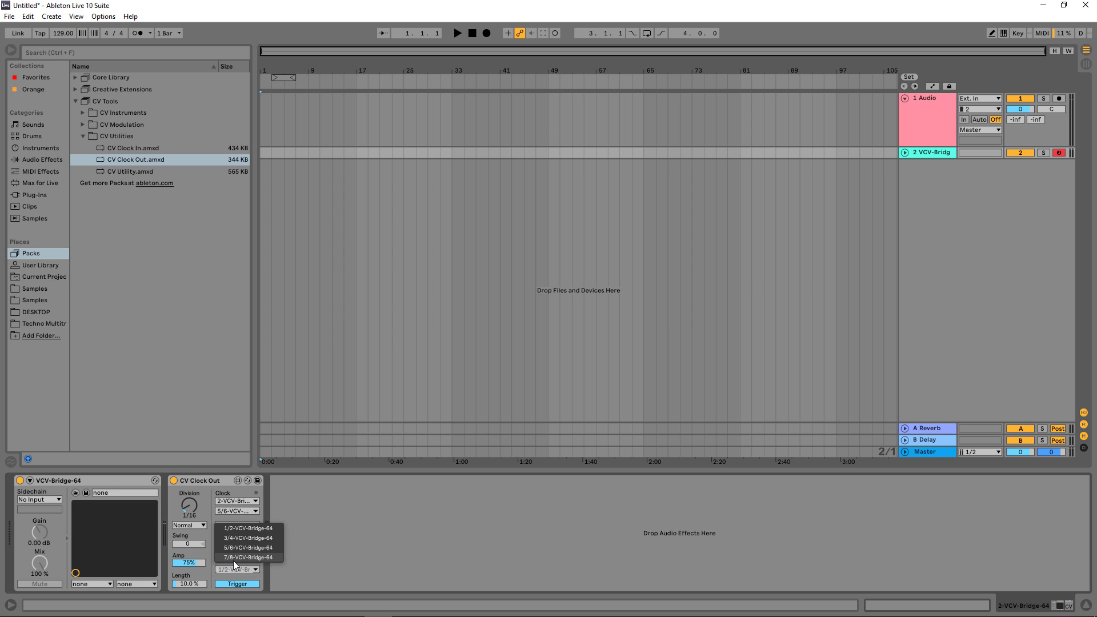
pyautogui.click(234, 558)
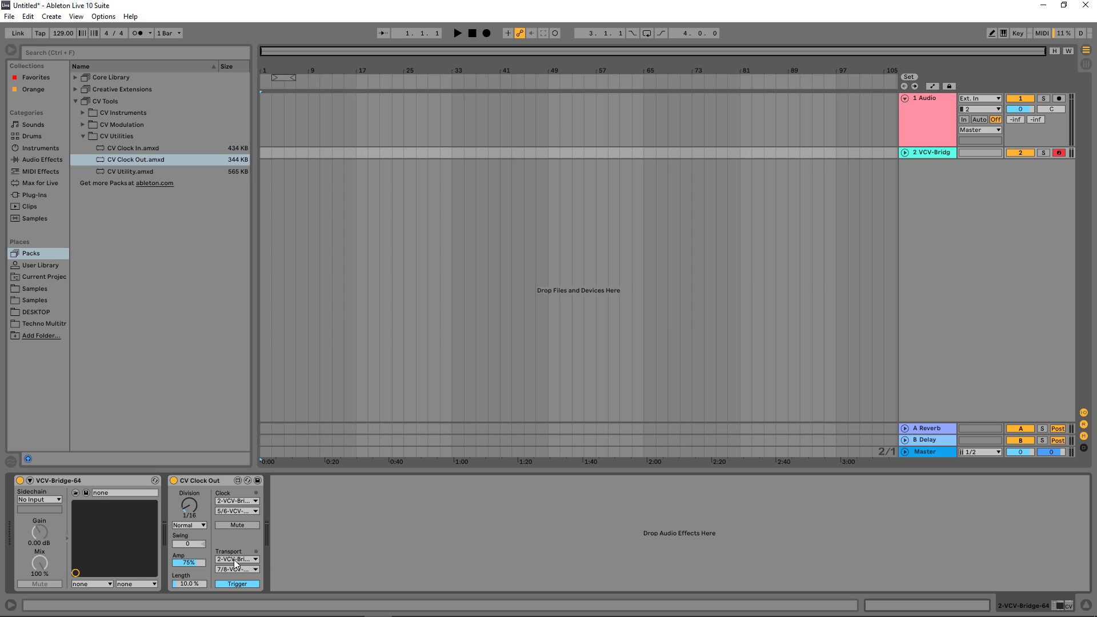
# Patch Audio-8 input 5 to Clocked's BPM and input 7 to RUN, then dock Ableton right.
pyautogui.click(359, 609)
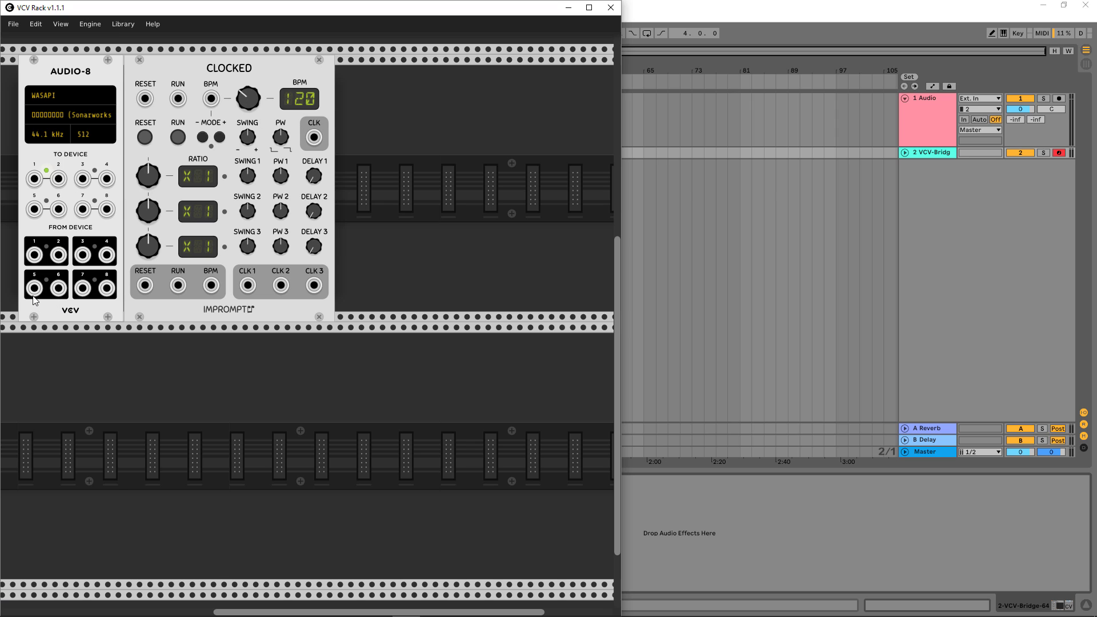
pyautogui.moveTo(34, 288); pyautogui.dragTo(211, 98)
pyautogui.click(218, 137)
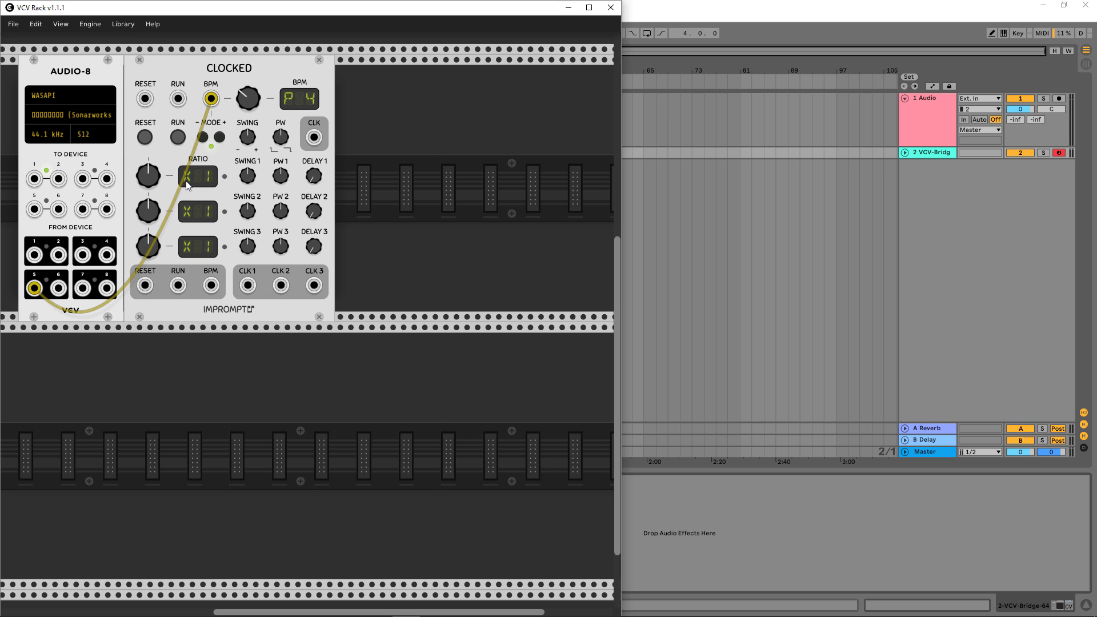
pyautogui.moveTo(177, 98); pyautogui.dragTo(83, 293)
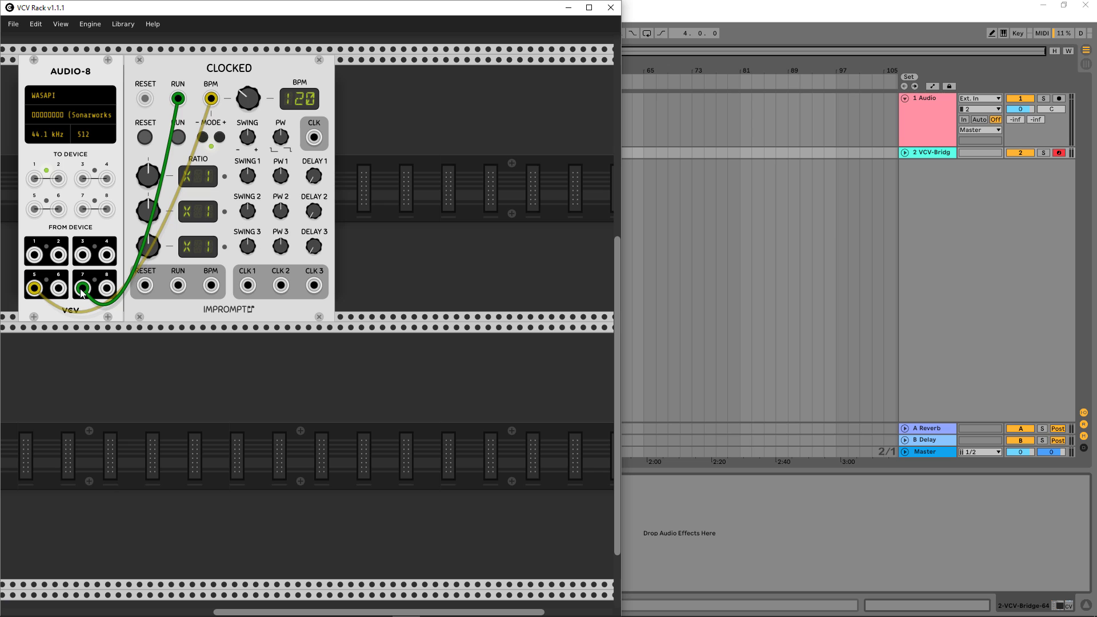
pyautogui.click(633, 12)
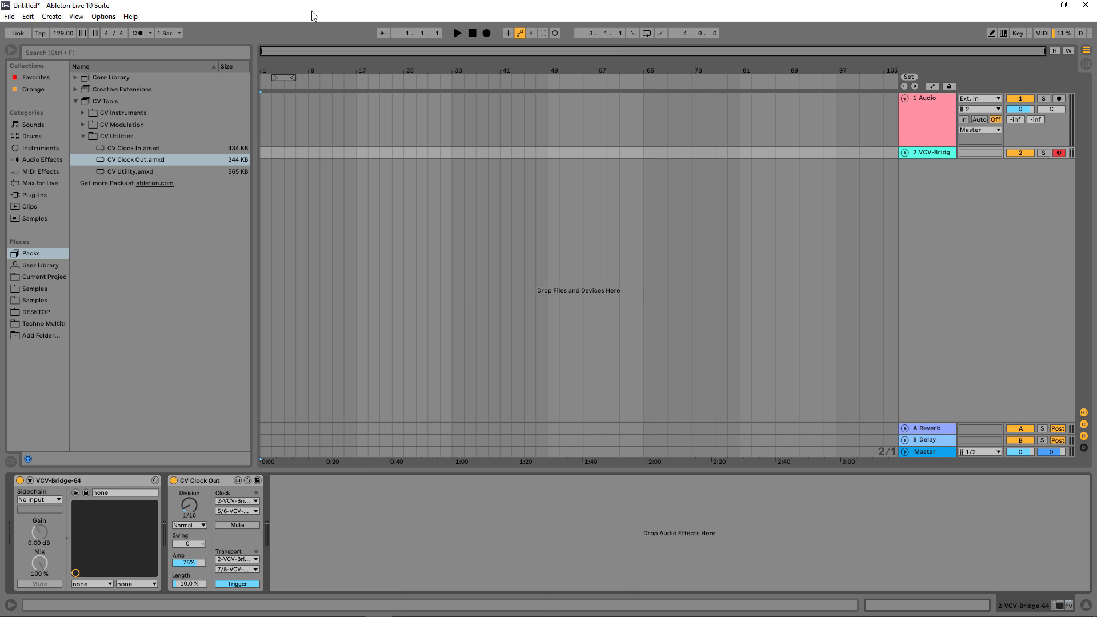
pyautogui.moveTo(170, 14); pyautogui.dragTo(1094, 54)
# Set Audio-8 to the Bridge driver on Port 1.
pyautogui.click(877, 39)
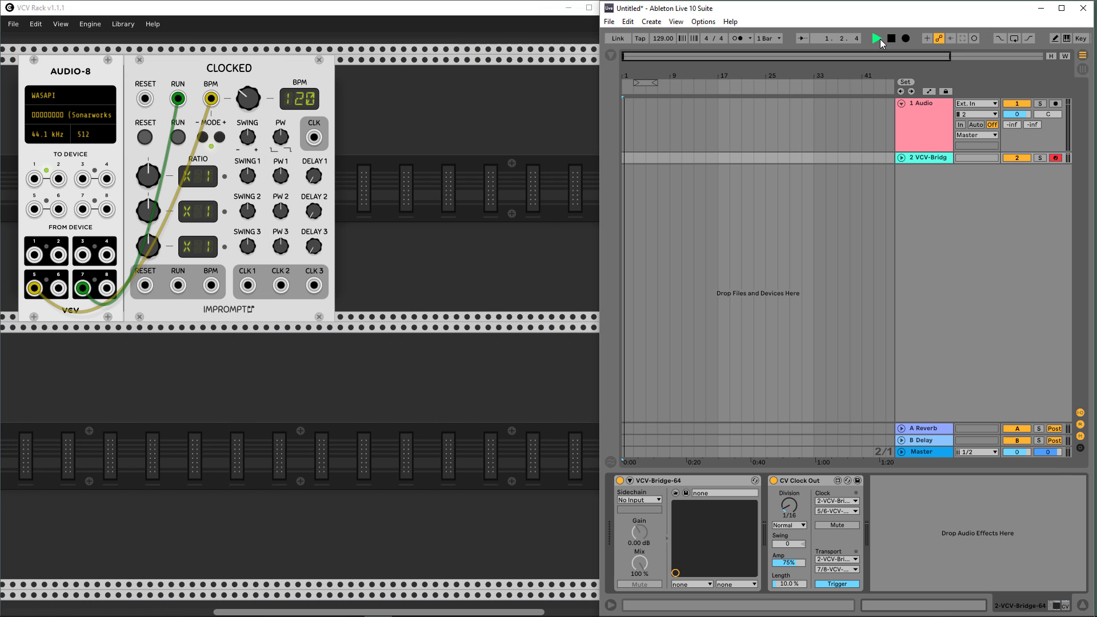
pyautogui.click(892, 39)
pyautogui.click(49, 93)
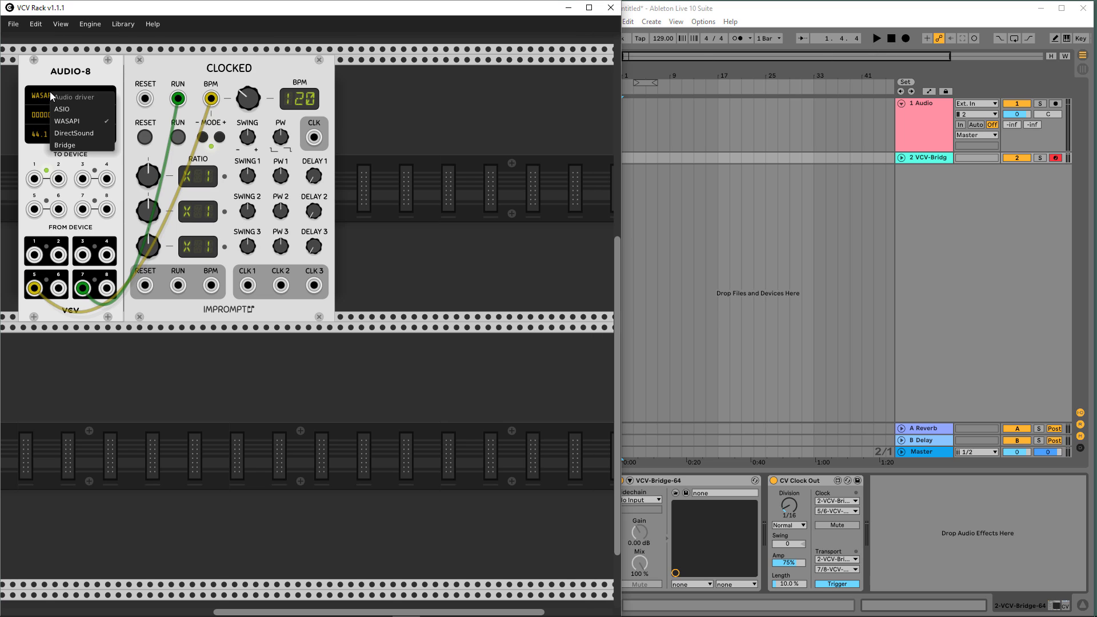
pyautogui.click(75, 144)
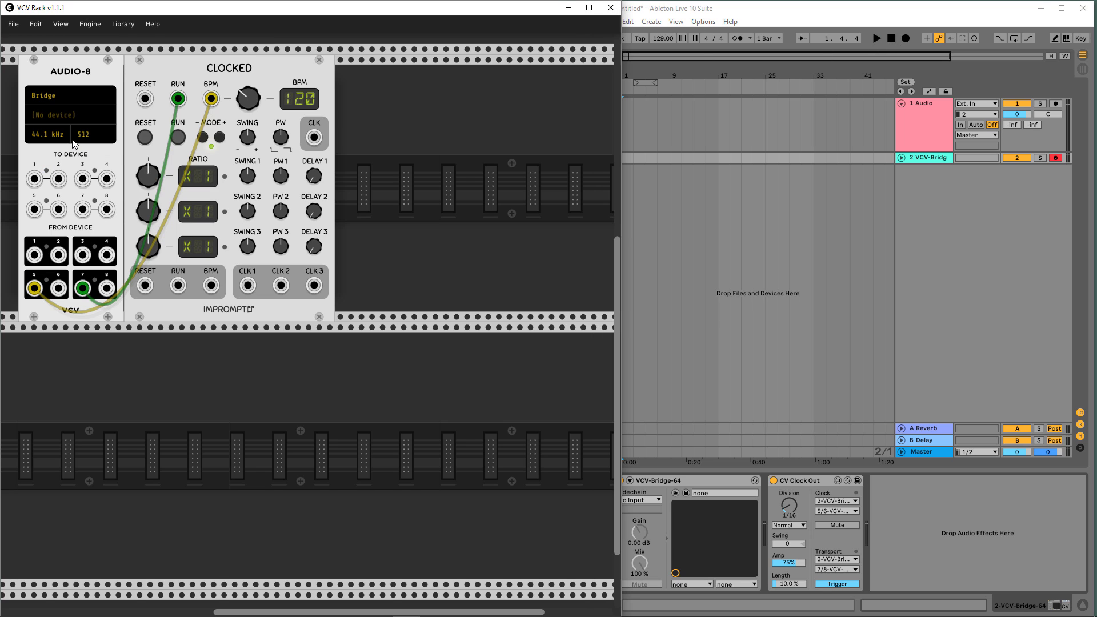
pyautogui.click(61, 115)
pyautogui.click(76, 144)
# Play Ableton and lower the tempo to 121 to test Clocked's sync, then open the LoopBe1 page.
pyautogui.click(877, 39)
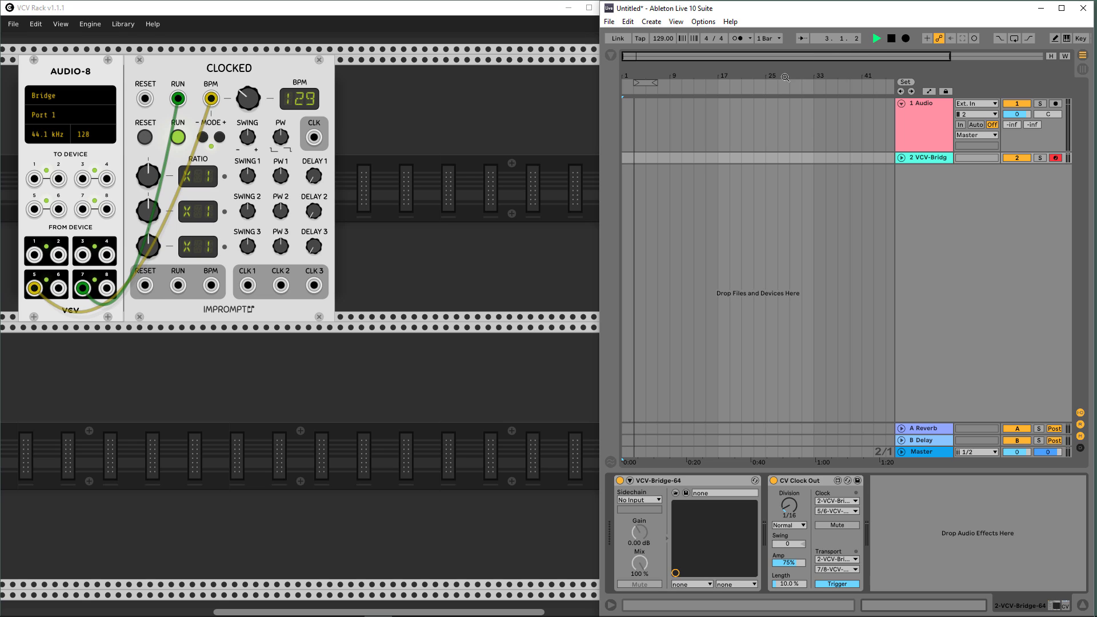
pyautogui.moveTo(663, 39); pyautogui.dragTo(663, 44)
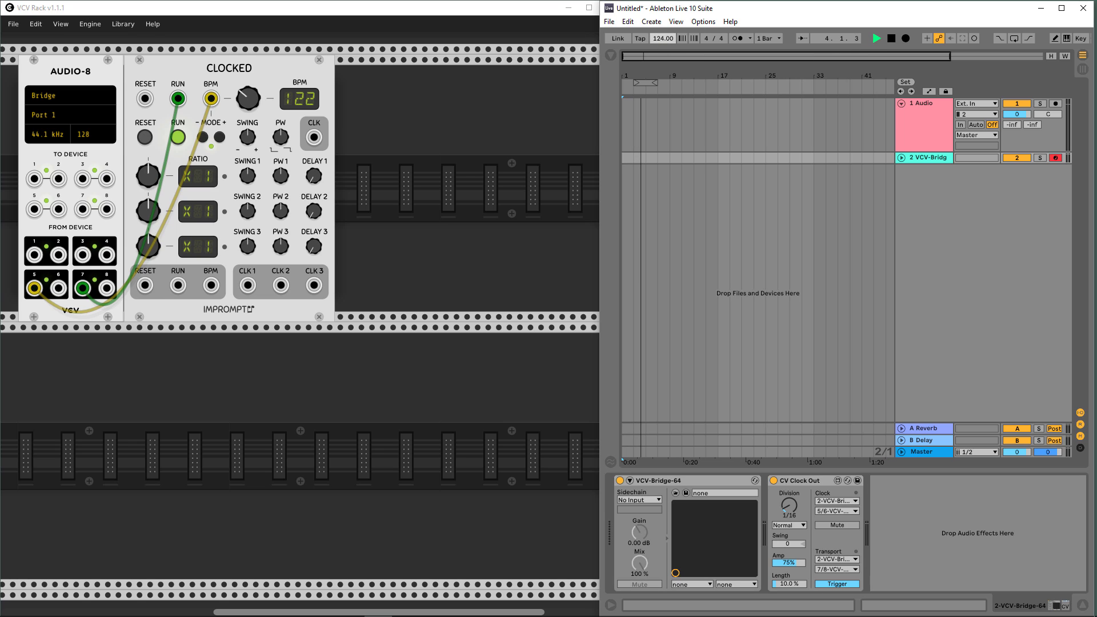
pyautogui.moveTo(663, 39); pyautogui.dragTo(663, 43)
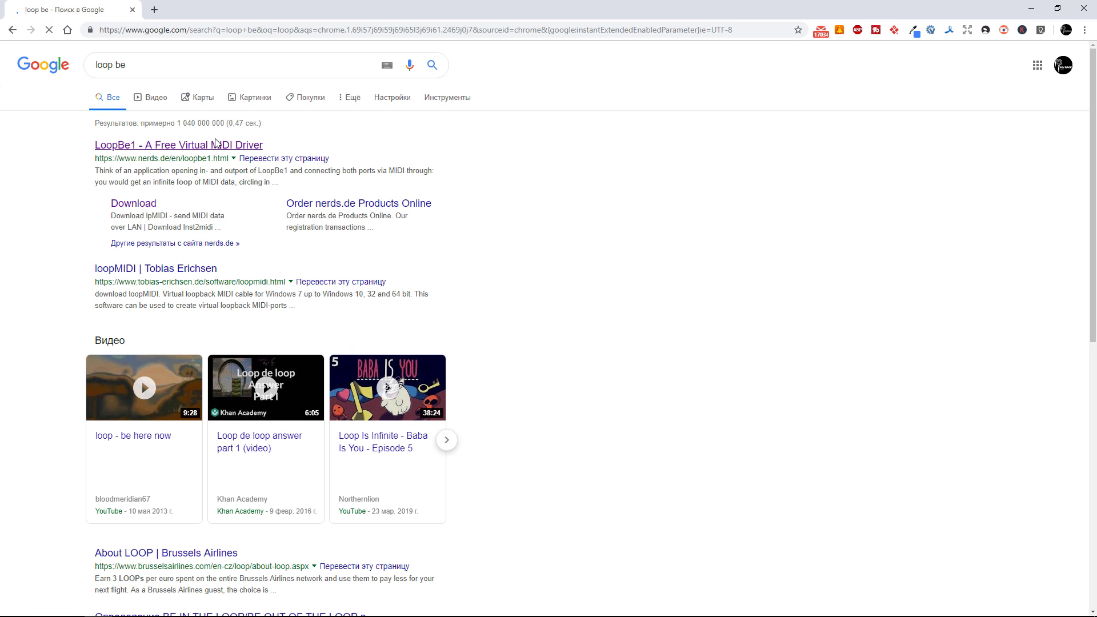
pyautogui.click(210, 147)
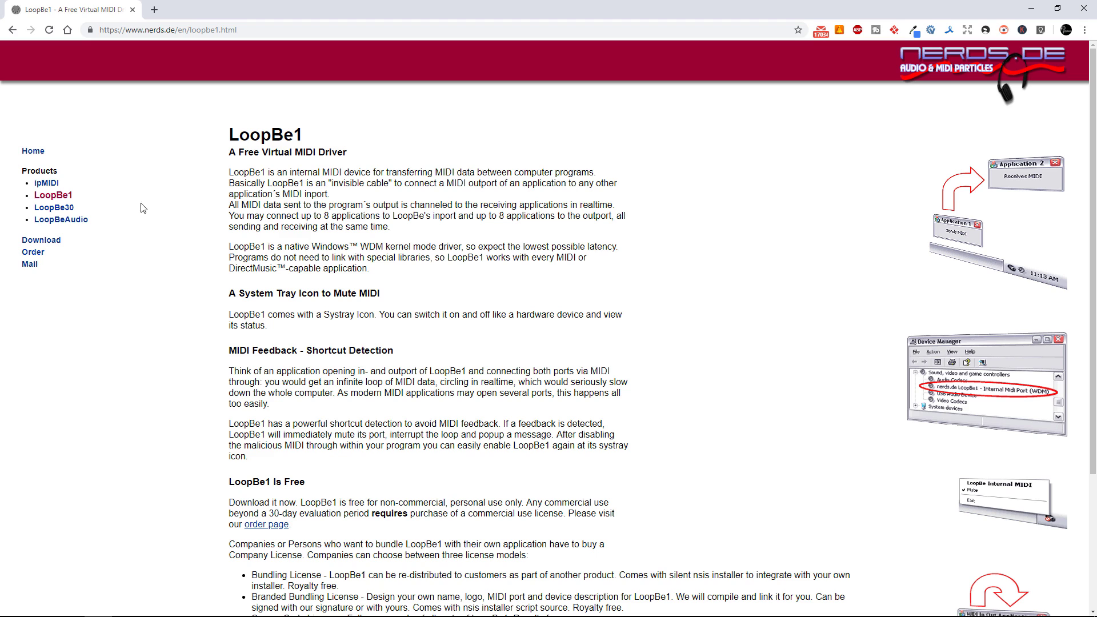
# Go to the nerds.de Download page and scroll to the free LoopBe1 download.
pyautogui.click(50, 240)
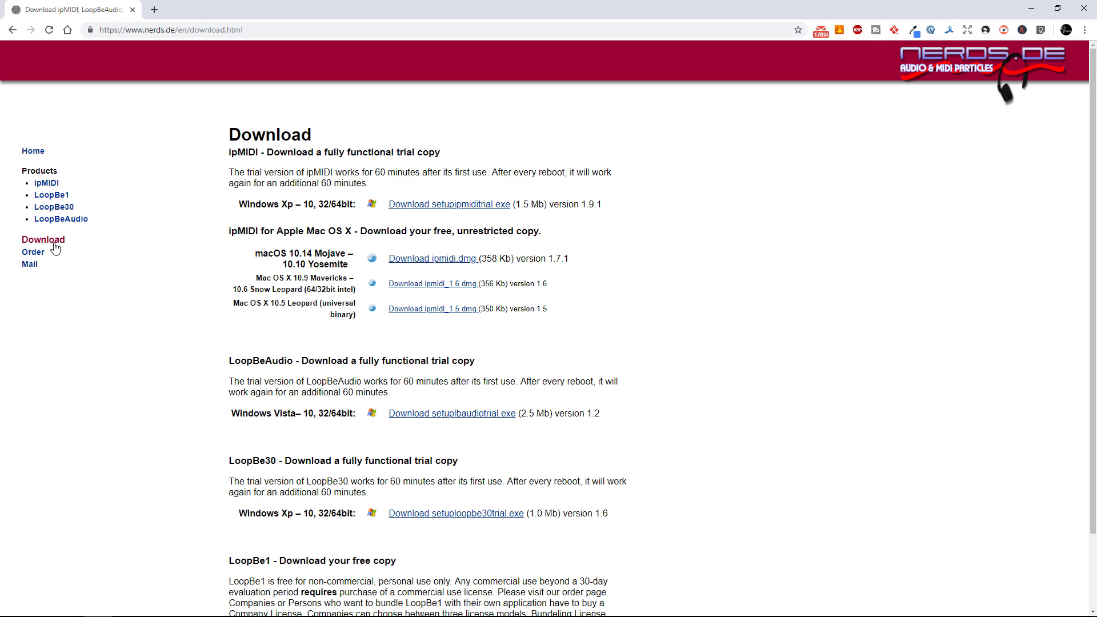
pyautogui.scroll(-3, 194, 364)
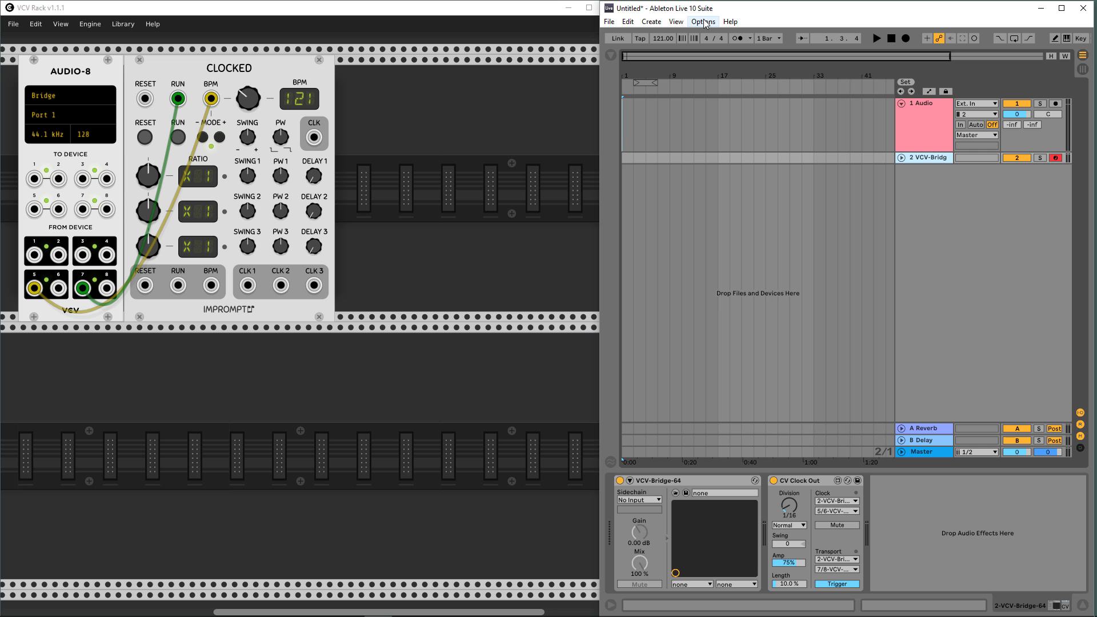
# Open Ableton's Link/MIDI preferences and switch on Remote for the LoopBe Internal MIDI port.
pyautogui.click(703, 21)
pyautogui.click(749, 330)
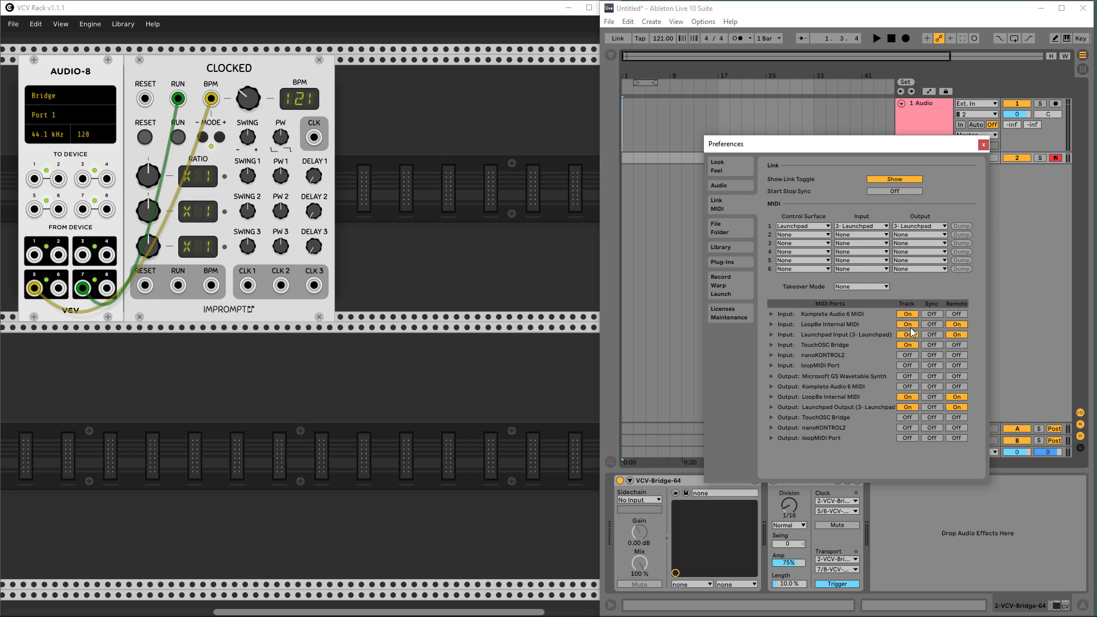
pyautogui.click(956, 406)
# Close Preferences and insert two new MIDI tracks, 3 MIDI and 4 MIDI.
pyautogui.click(984, 144)
pyautogui.rightClick(921, 160)
pyautogui.click(949, 257)
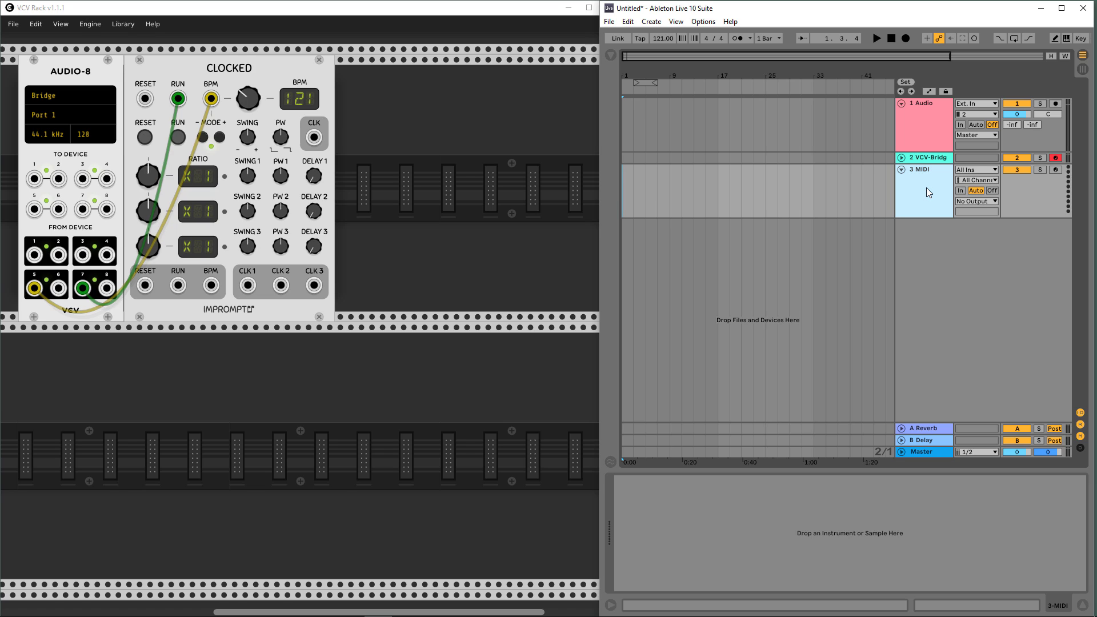
pyautogui.hotkey('ctrl', 'shift', 't')
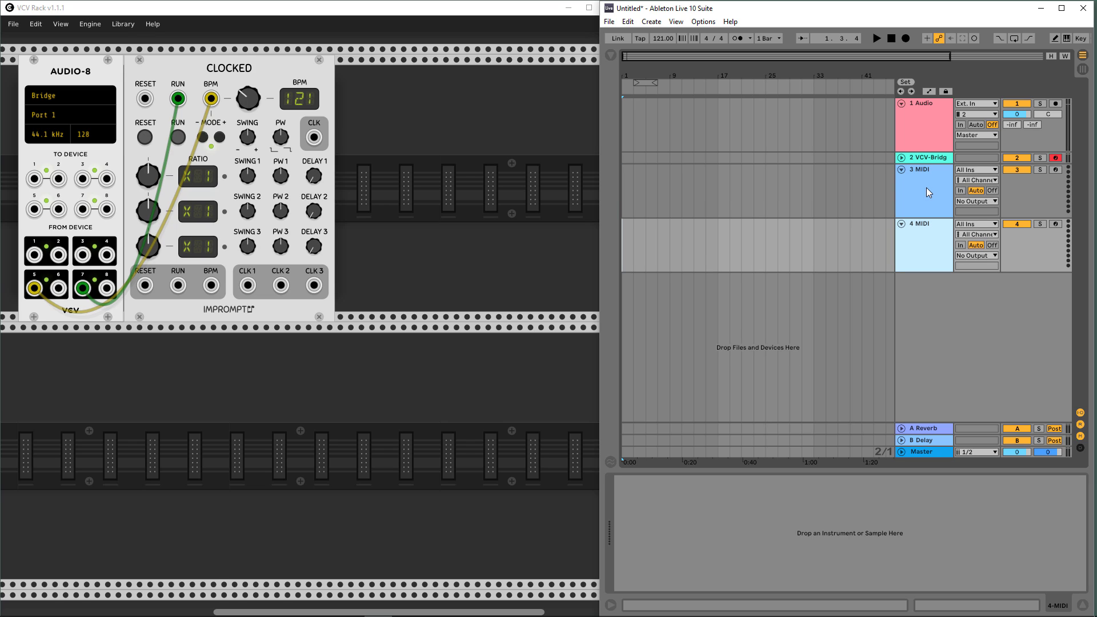
# Route 3 MIDI's output to LoopBe Internal MIDI and create an empty clip in its first slot.
pyautogui.click(929, 185)
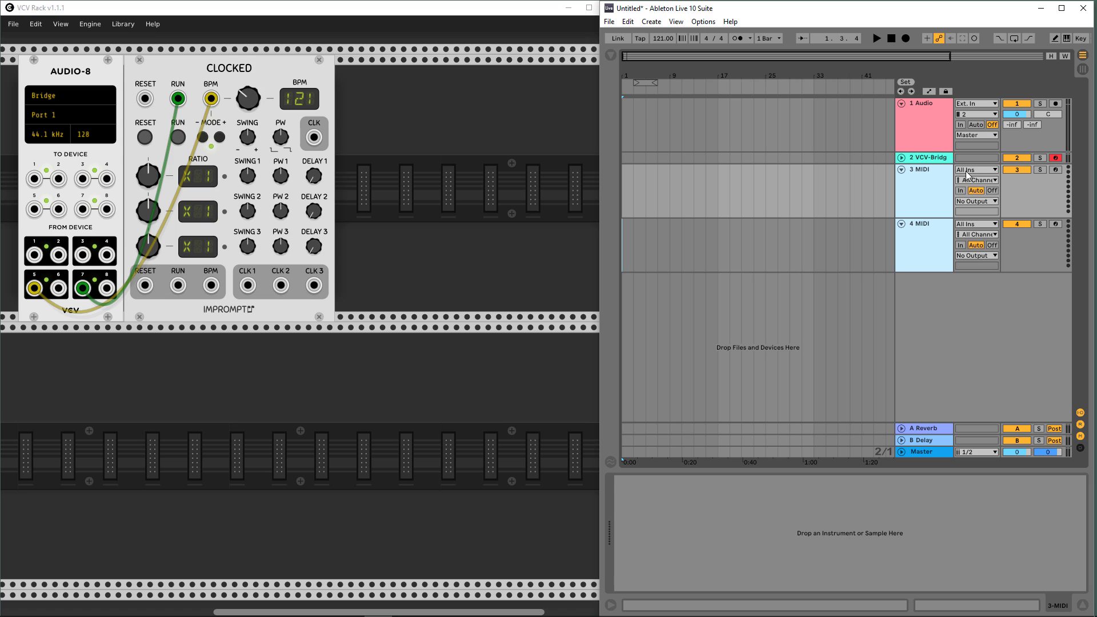
pyautogui.click(972, 201)
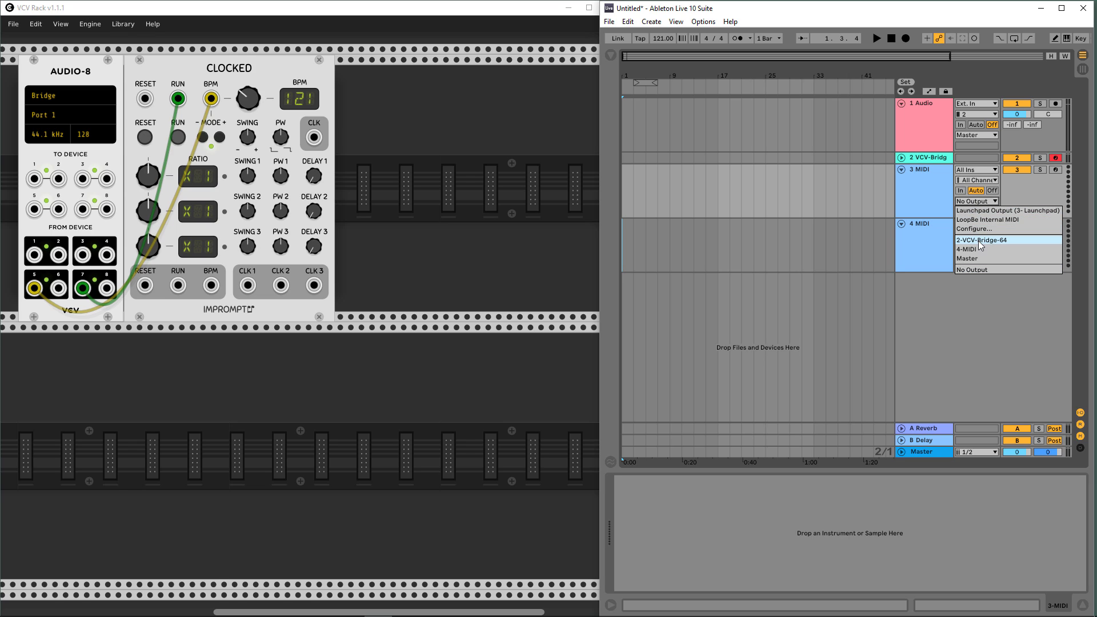
pyautogui.click(982, 220)
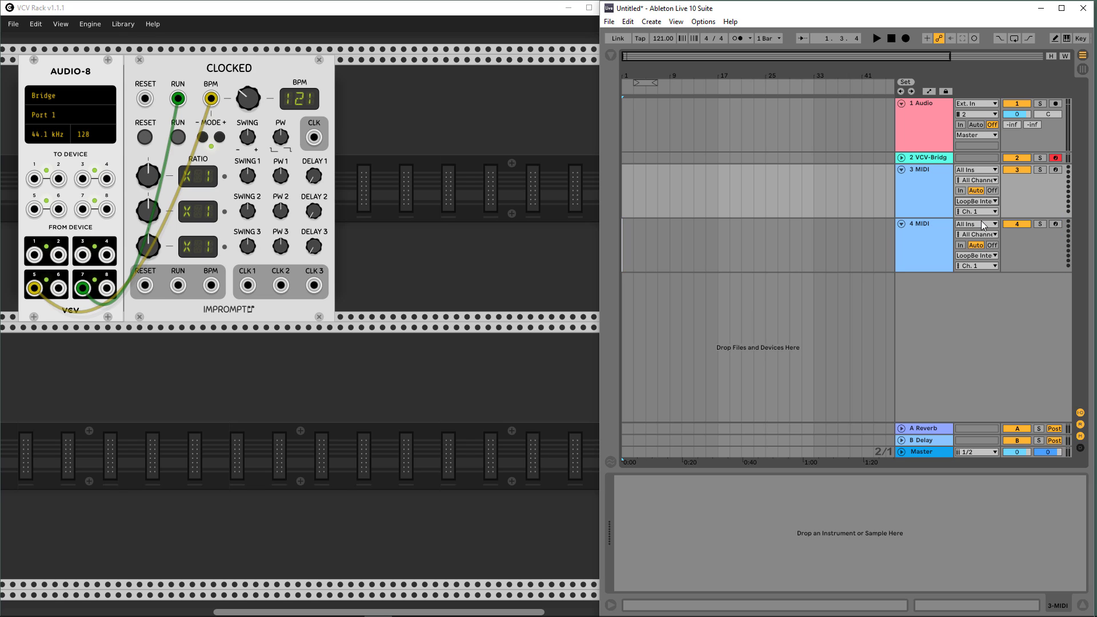
pyautogui.press('Tab')
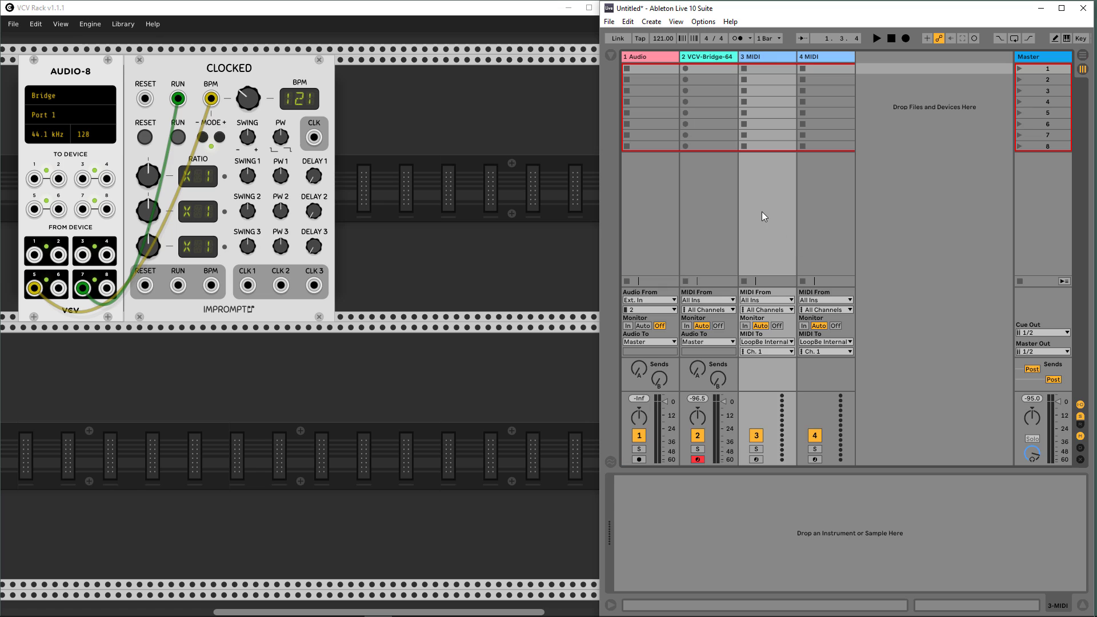
pyautogui.doubleClick(764, 71)
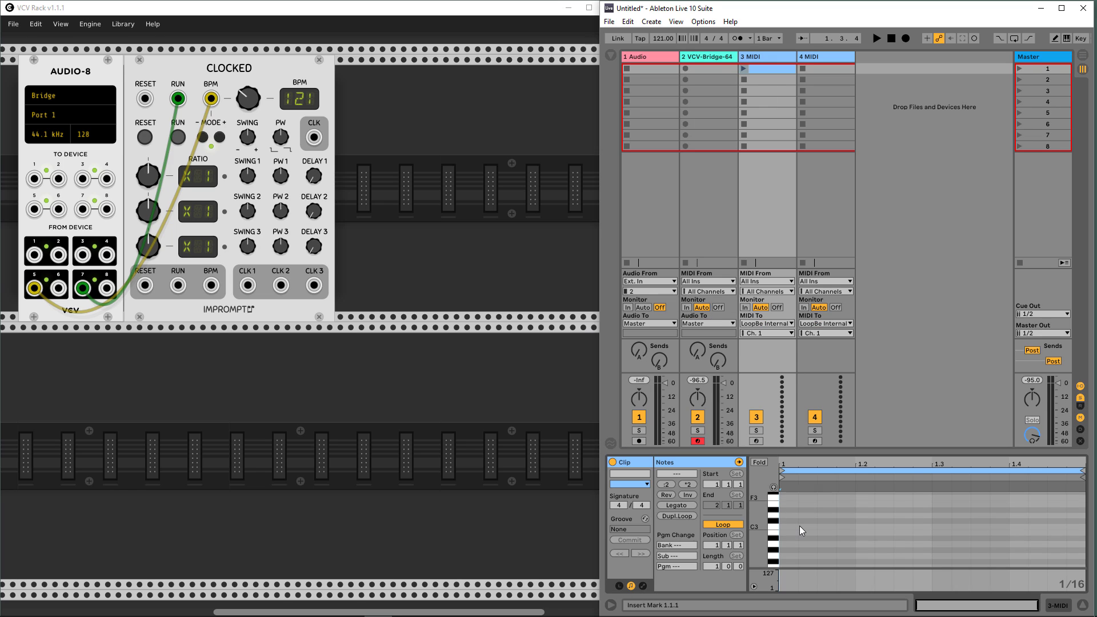
pyautogui.scroll(-5, 800, 526)
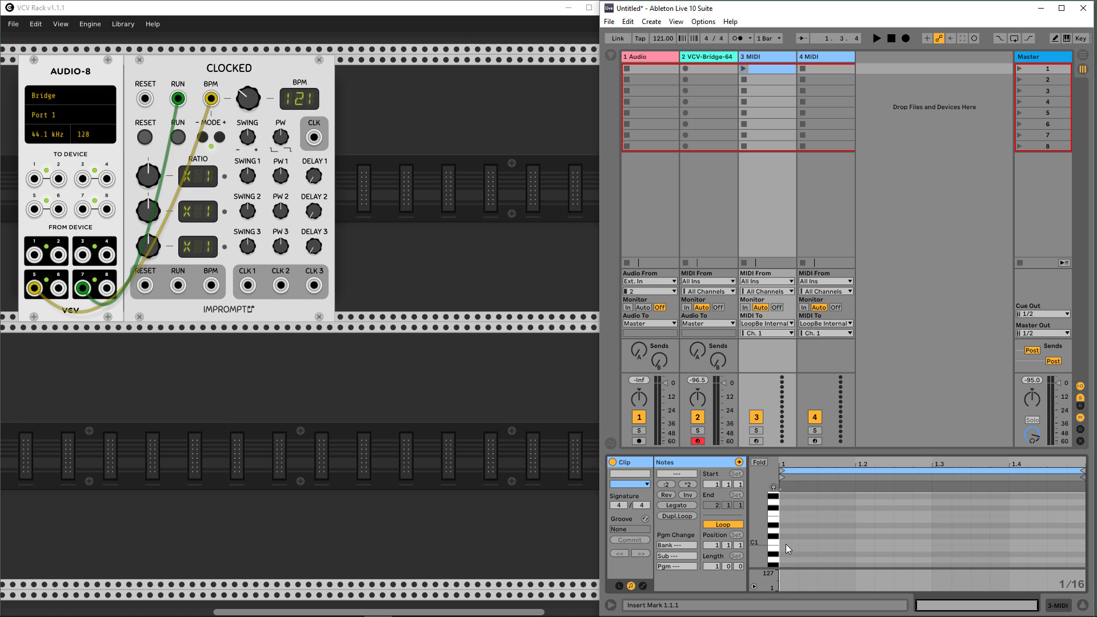
# Draw a C1 note in the clip, copy it to 4 MIDI, and raise the copy's note to C#1.
pyautogui.moveTo(787, 543); pyautogui.dragTo(1084, 537)
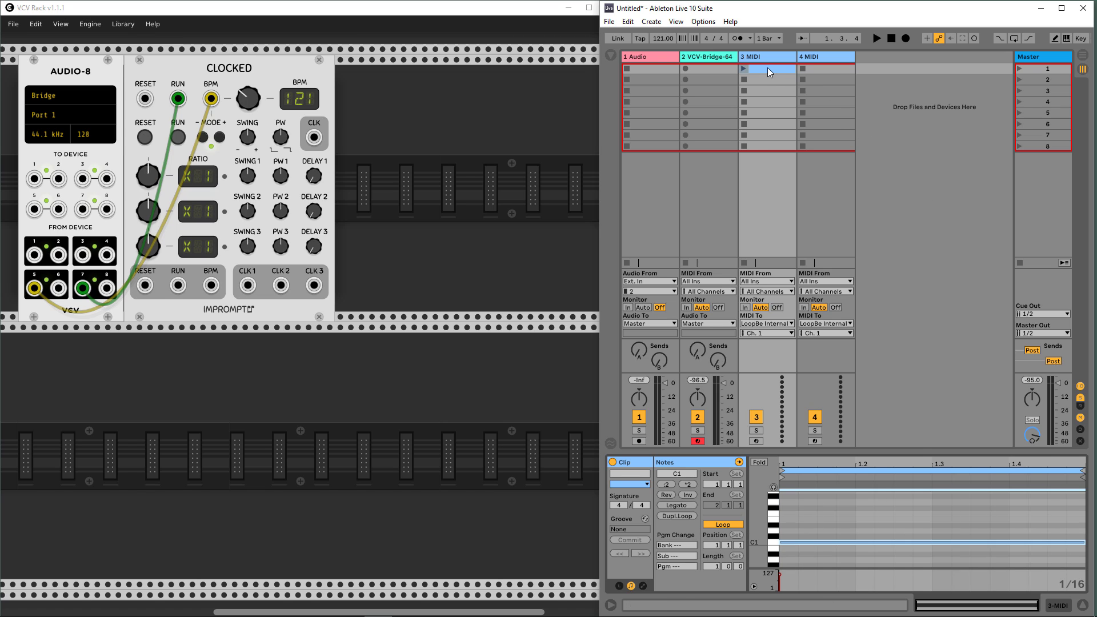
pyautogui.moveTo(767, 67); pyautogui.dragTo(812, 72)
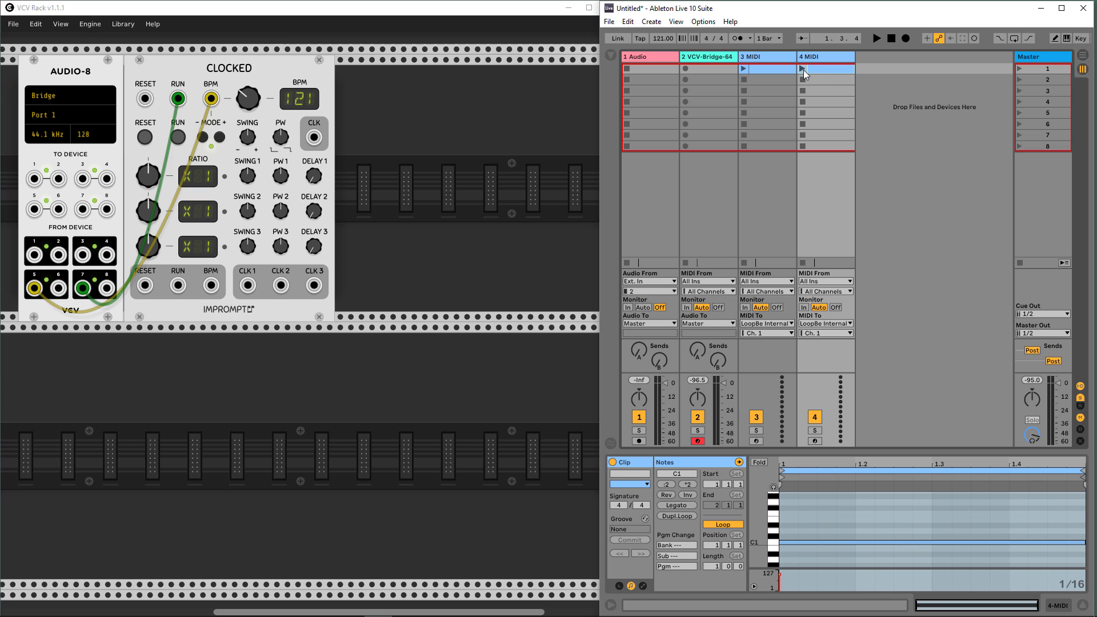
pyautogui.click(802, 70)
pyautogui.moveTo(795, 542); pyautogui.dragTo(796, 536)
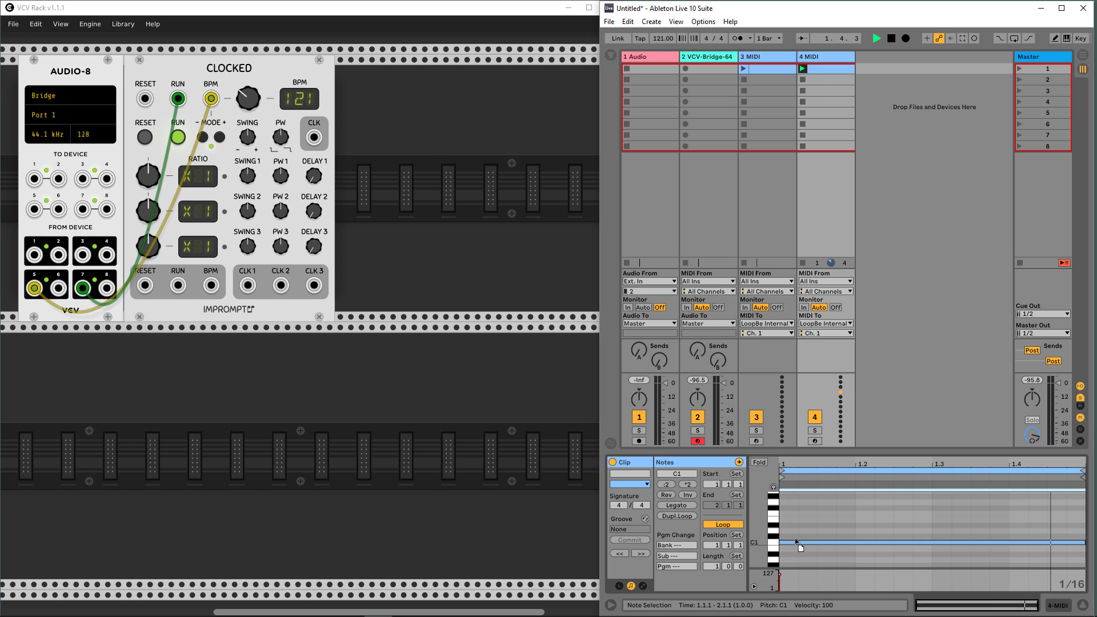
# Stop playback and 4 MIDI's clip, return to the start, and bring VCV Rack forward.
pyautogui.click(891, 39)
pyautogui.click(891, 39)
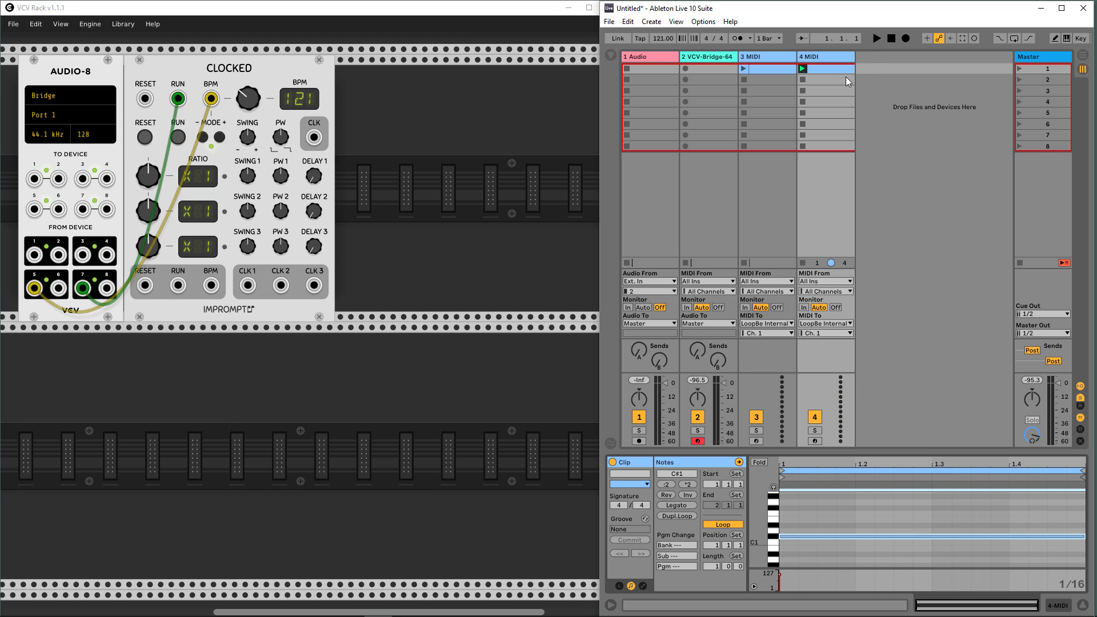
pyautogui.click(805, 80)
pyautogui.click(389, 12)
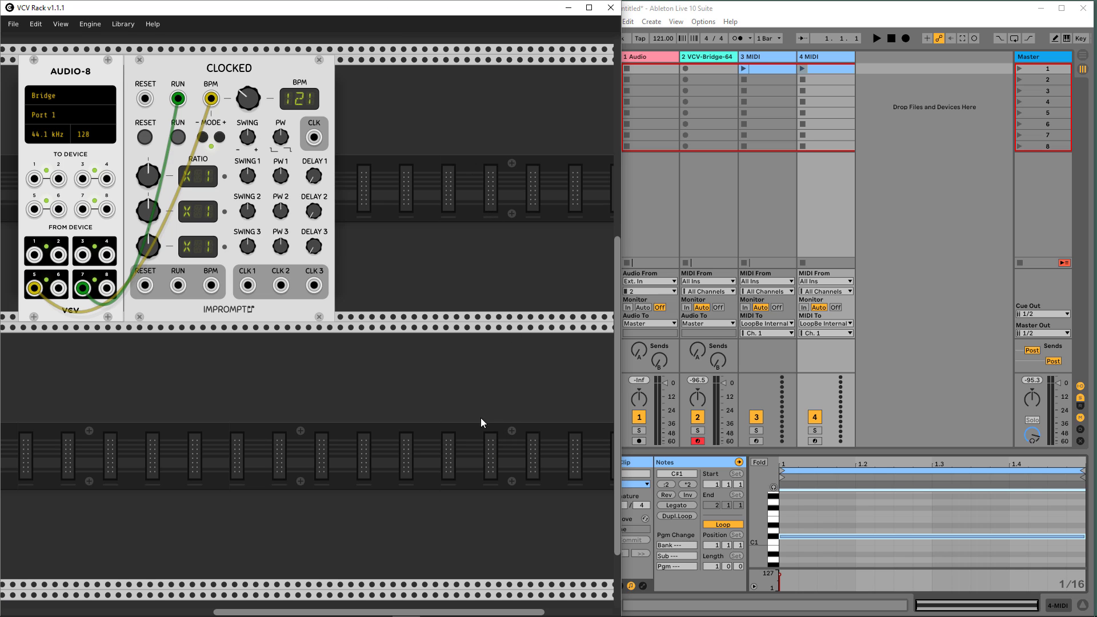
# Add a MIDI-GATE module set to LoopBe Internal MIDI and move it beside CLOCKED.
pyautogui.rightClick(380, 403)
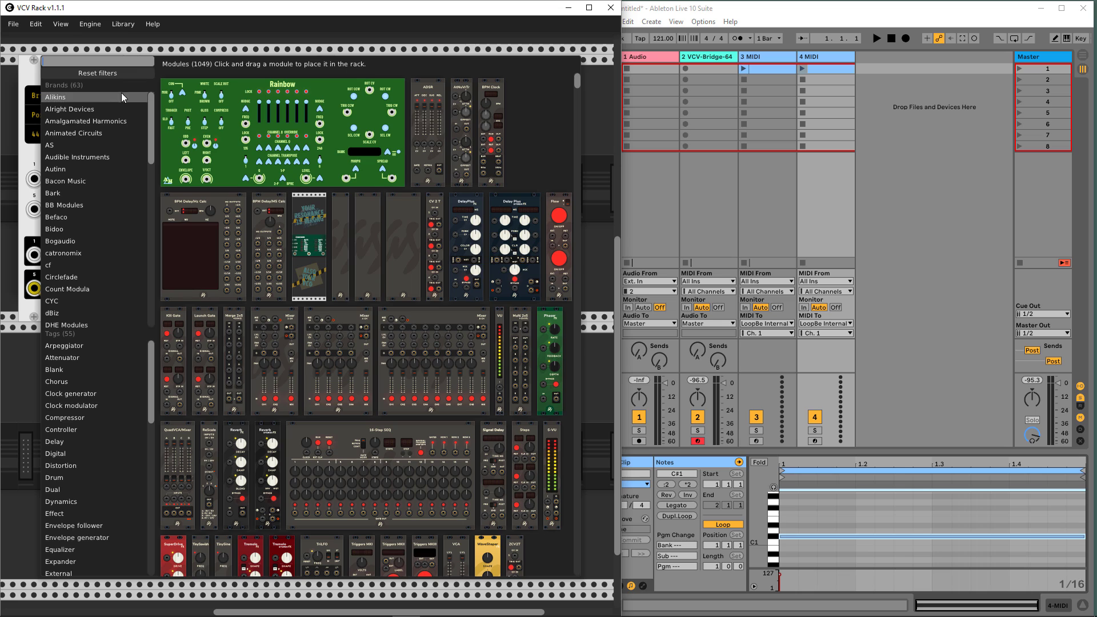
pyautogui.write('midi')
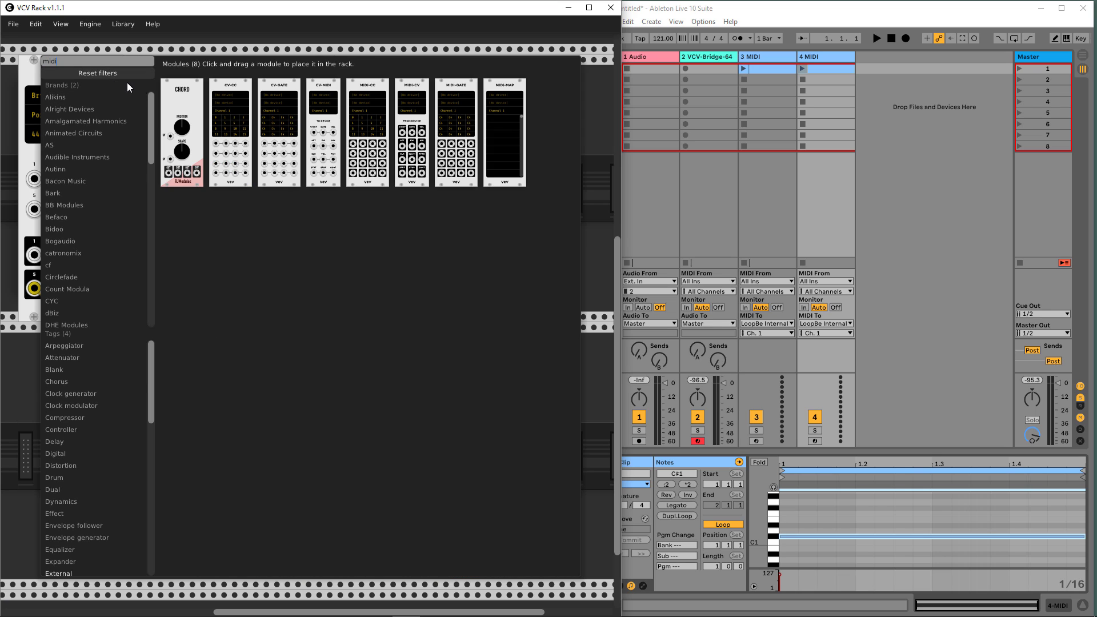
pyautogui.moveTo(457, 103)
pyautogui.mouseDown()
pyautogui.moveTo(462, 82)
pyautogui.moveTo(448, 98)
pyautogui.mouseUp()
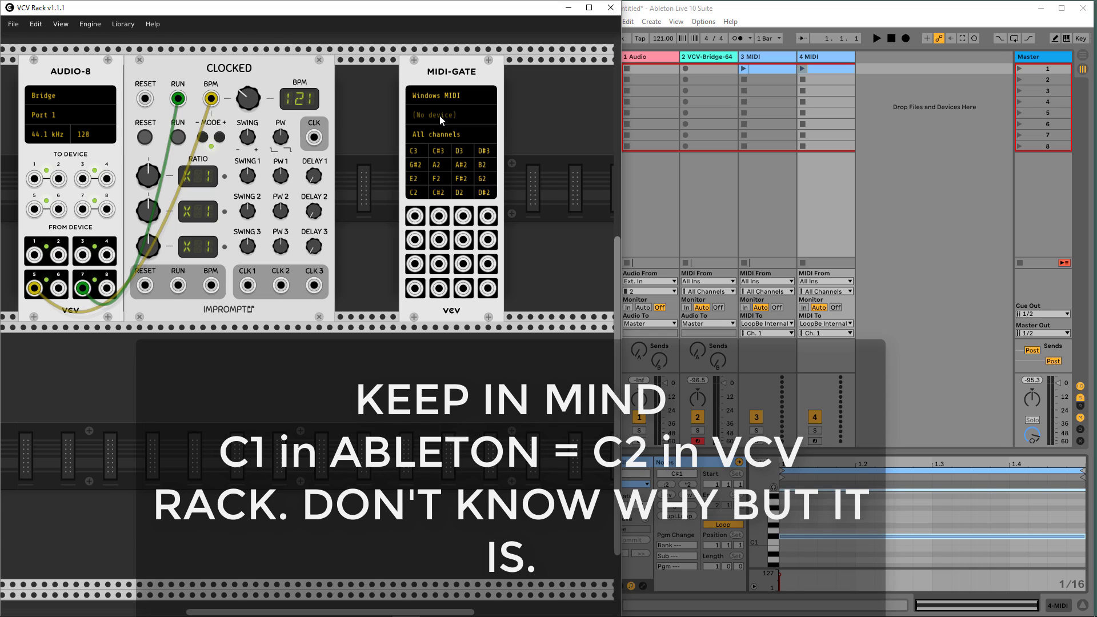
pyautogui.click(440, 115)
pyautogui.click(480, 147)
pyautogui.moveTo(466, 107); pyautogui.dragTo(371, 101)
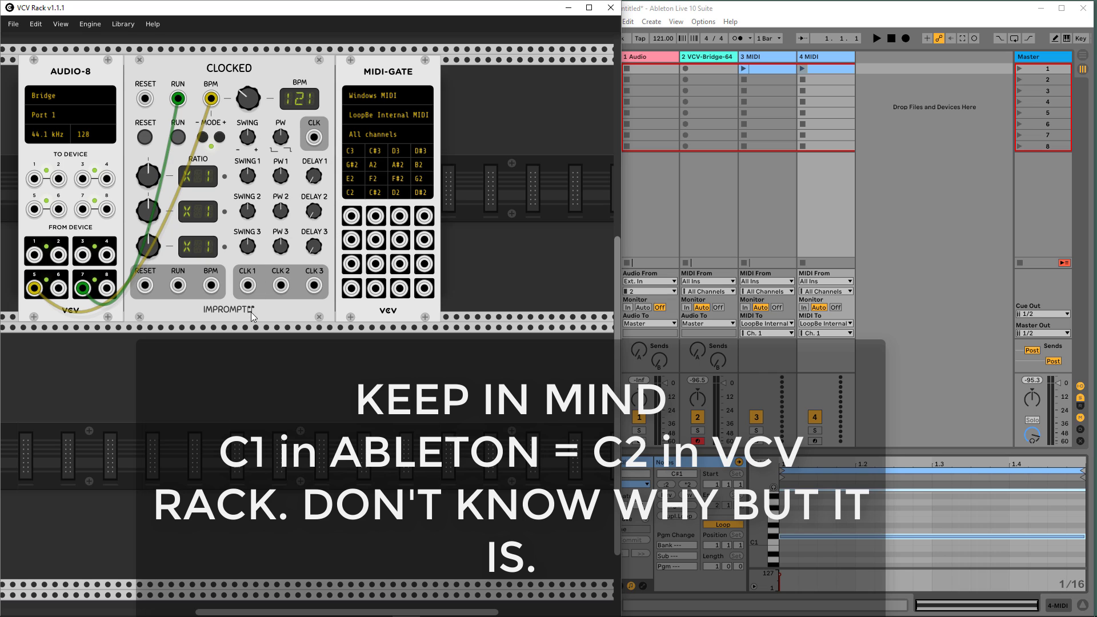
# Reopen the module browser and clear the 'midi' search filter.
pyautogui.rightClick(249, 459)
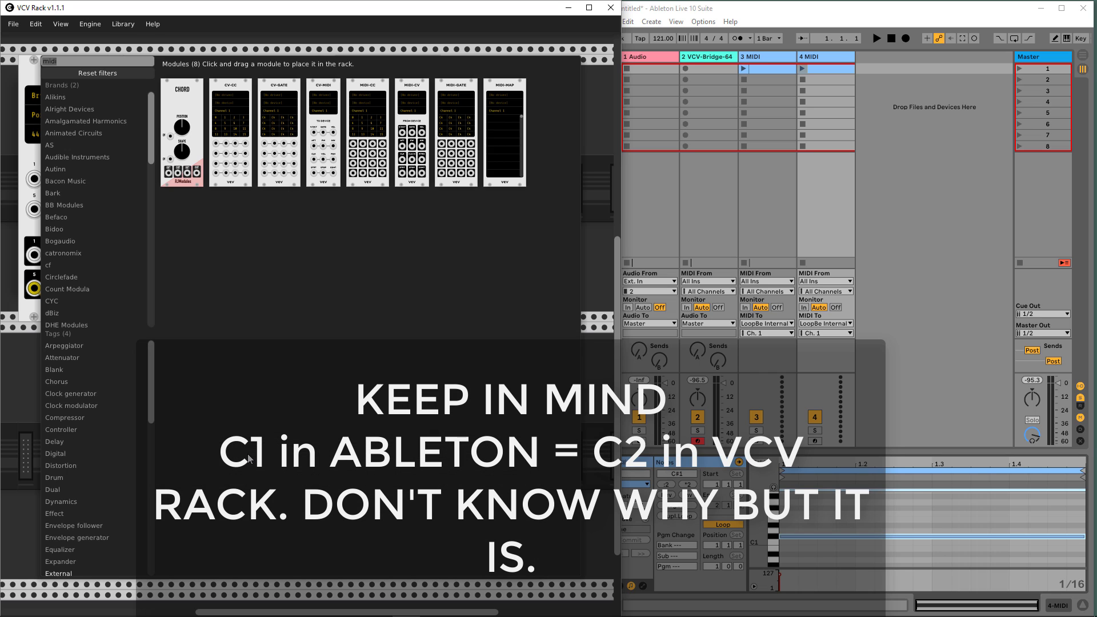
pyautogui.click(98, 73)
pyautogui.scroll(-2, 97, 171)
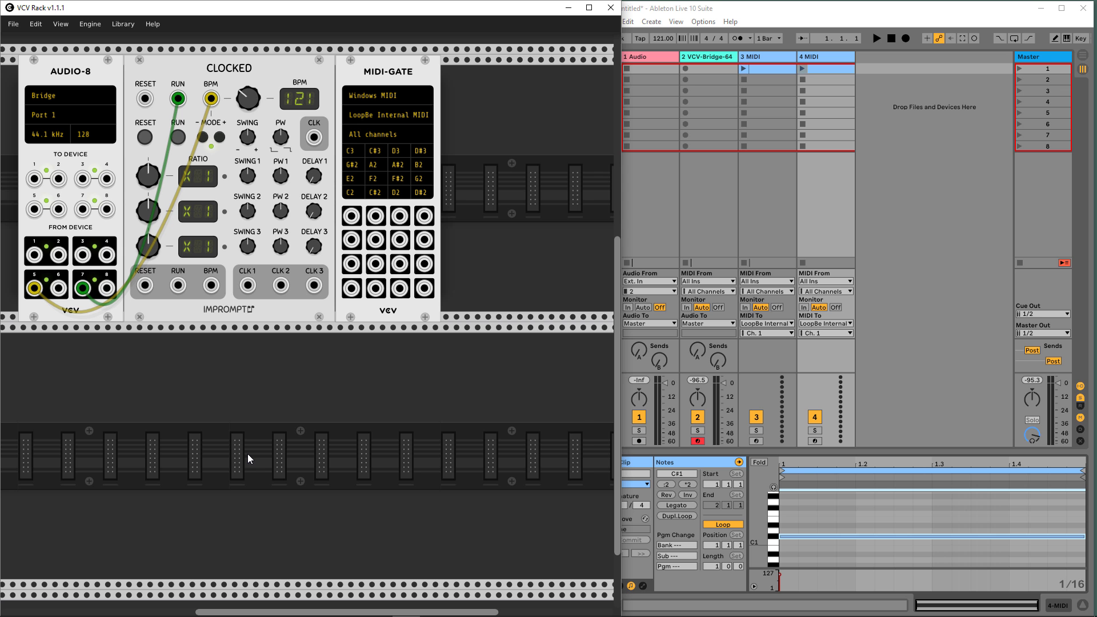
# Reset the browser filters, filter to stoermelder, and place STRIP below MIDI-GATE.
pyautogui.rightClick(248, 453)
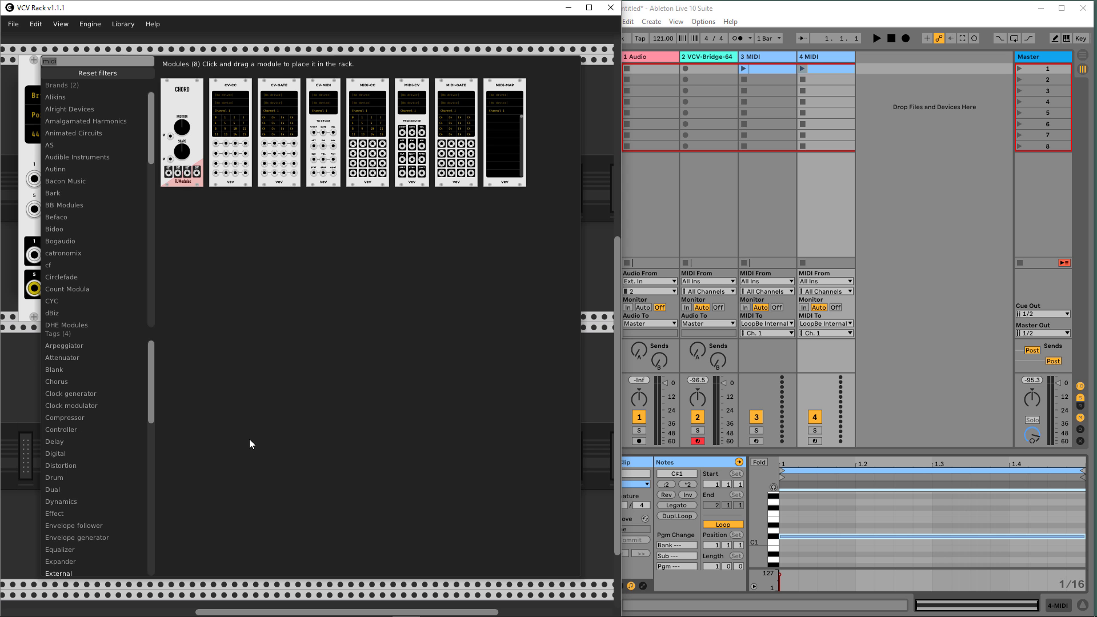
pyautogui.click(111, 74)
pyautogui.moveTo(152, 113); pyautogui.dragTo(152, 250)
pyautogui.scroll(-3, 97, 206)
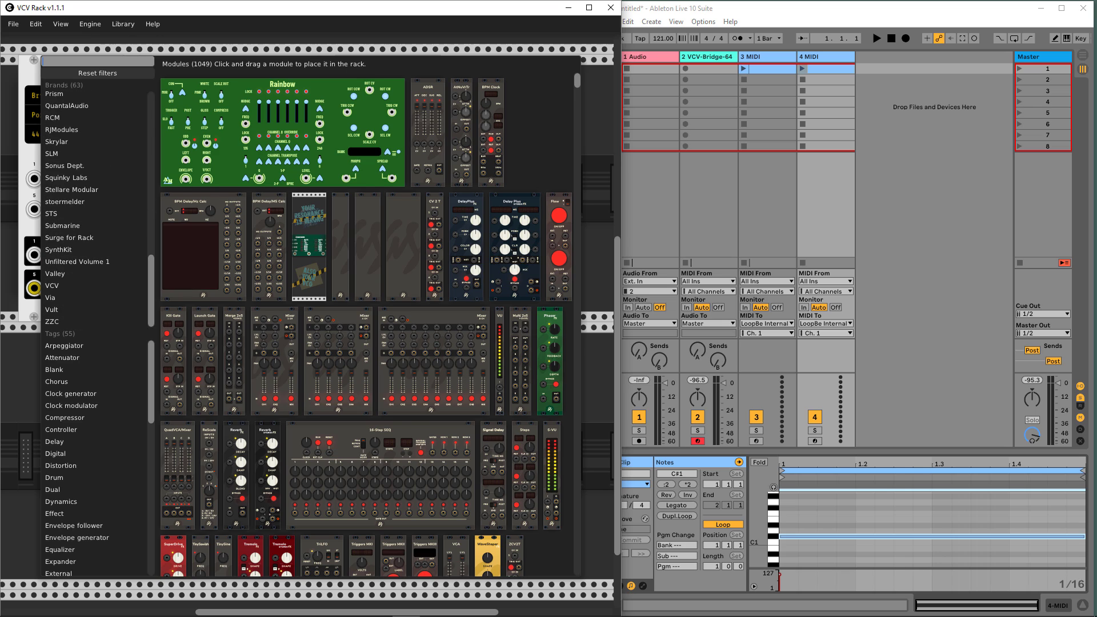
pyautogui.click(78, 200)
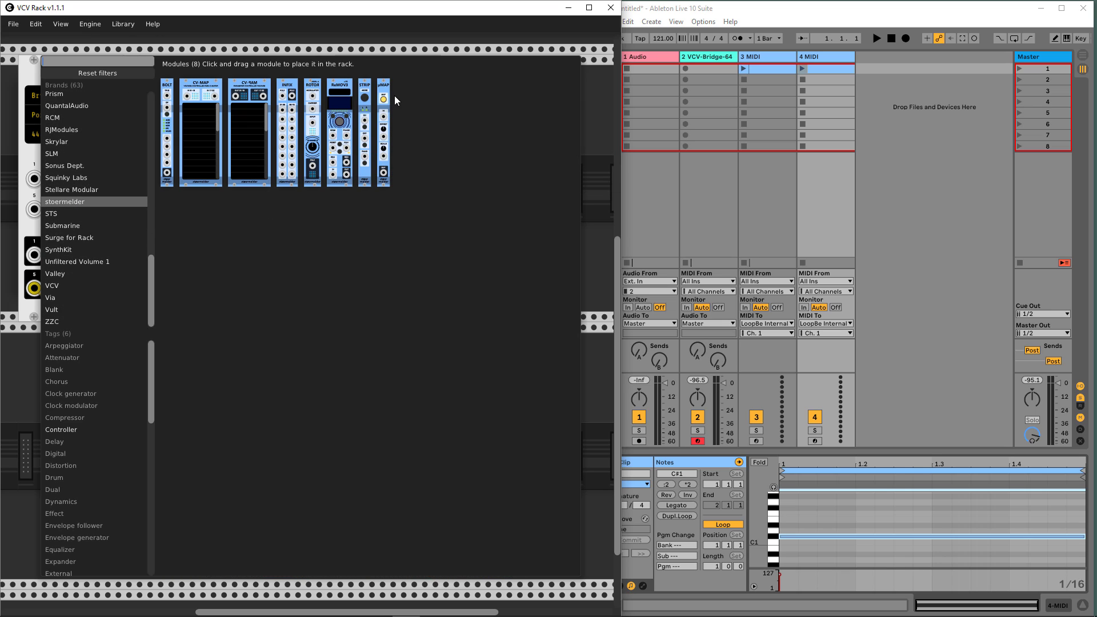
pyautogui.moveTo(364, 132); pyautogui.dragTo(351, 451)
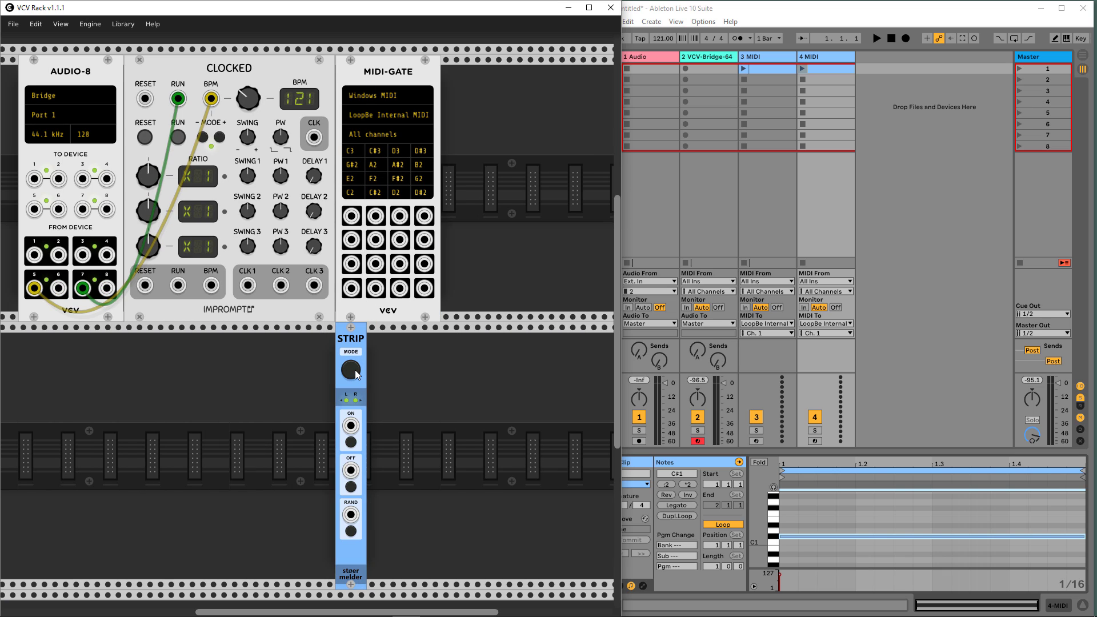
# Add a Squinky Labs Form mixer, patch its output into AUDIO-8 input 1, and move it beside MIDI-GATE.
pyautogui.scroll(-1, 308, 383)
pyautogui.rightClick(275, 388)
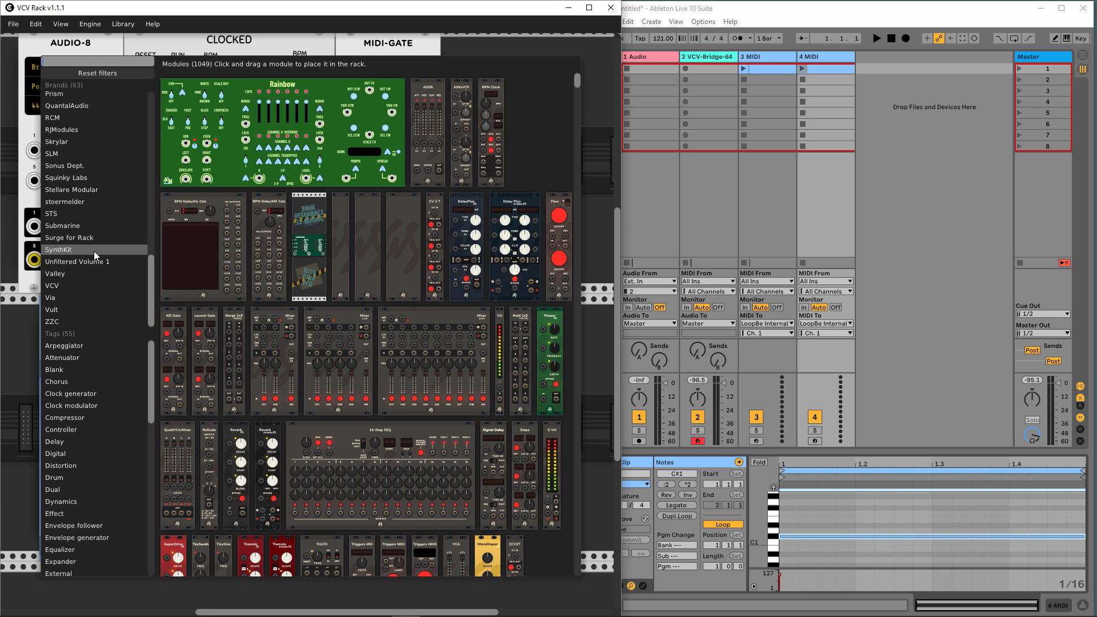
pyautogui.click(88, 179)
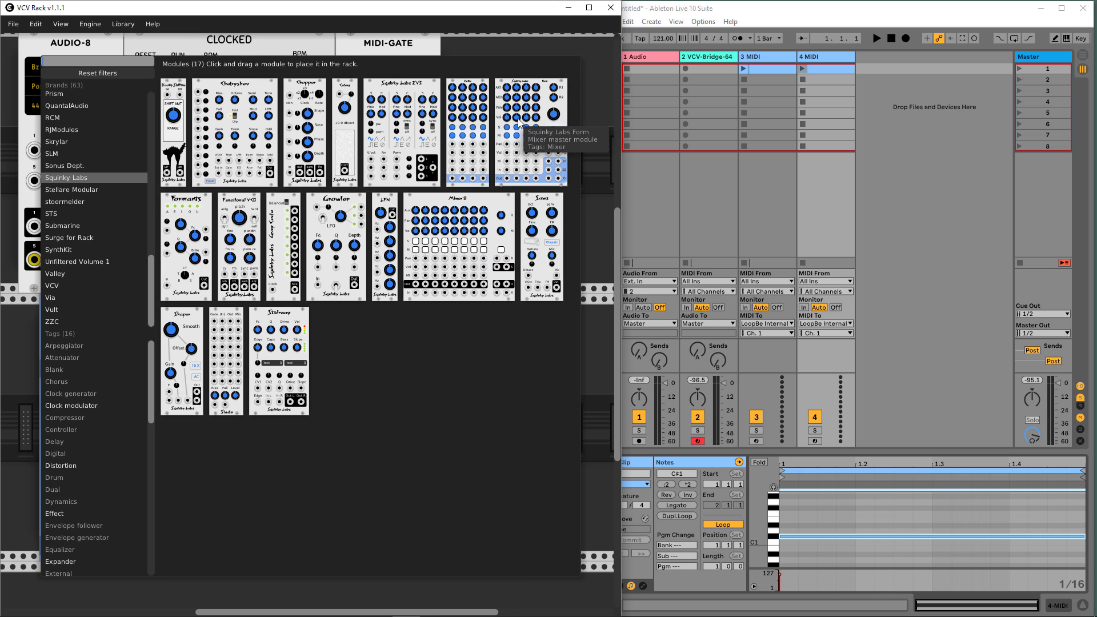
pyautogui.moveTo(531, 132); pyautogui.dragTo(162, 423)
pyautogui.moveTo(203, 540); pyautogui.dragTo(227, 540)
pyautogui.moveTo(125, 359); pyautogui.dragTo(494, 92)
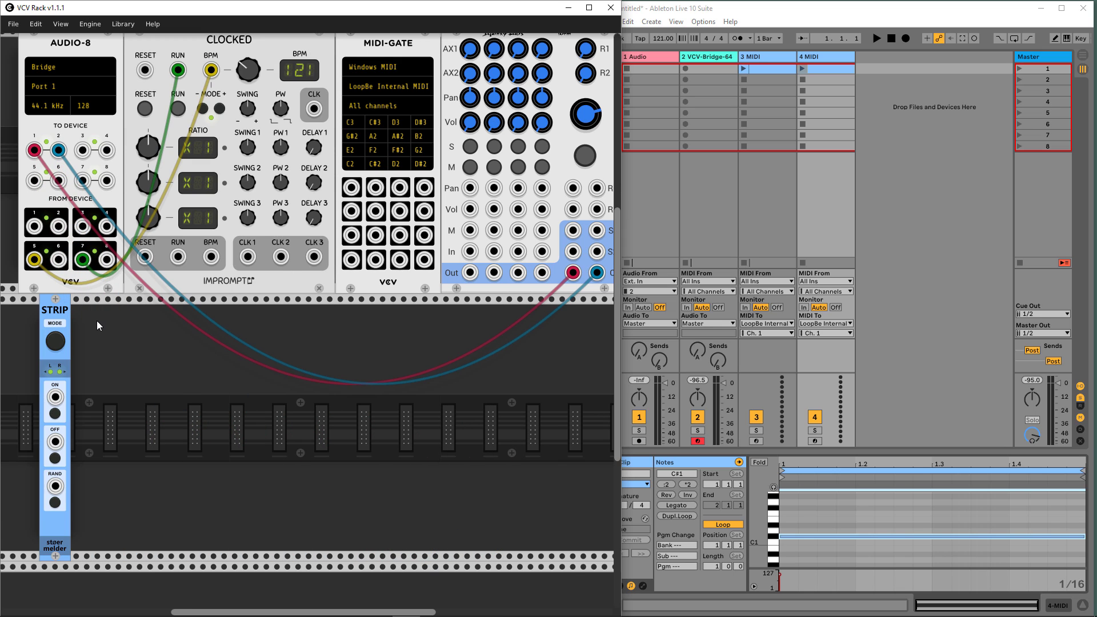
# Filter the module browser to Vult and drag Trummor² into the rack's lower row.
pyautogui.press('Return')
pyautogui.scroll(-3, 106, 160)
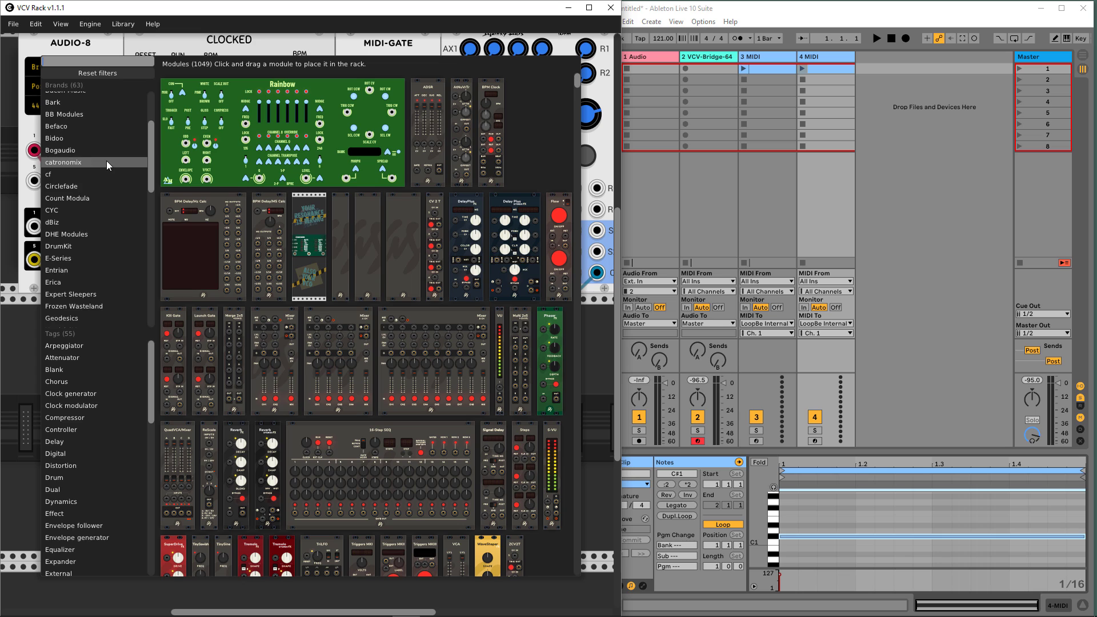
pyautogui.scroll(-10, 108, 203)
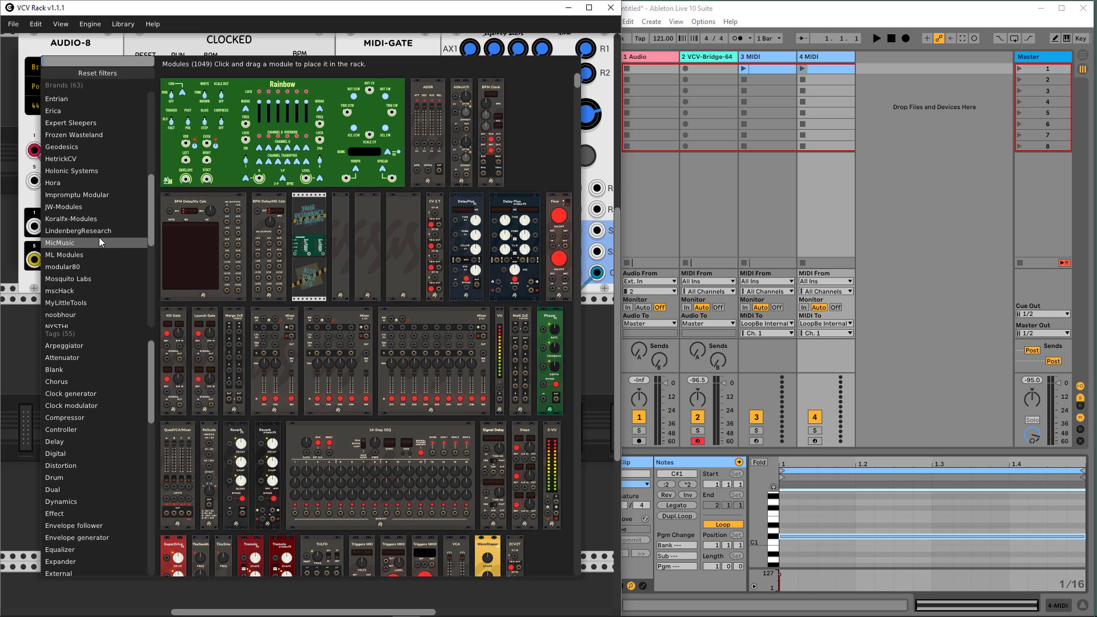
pyautogui.scroll(-2, 92, 274)
pyautogui.click(73, 308)
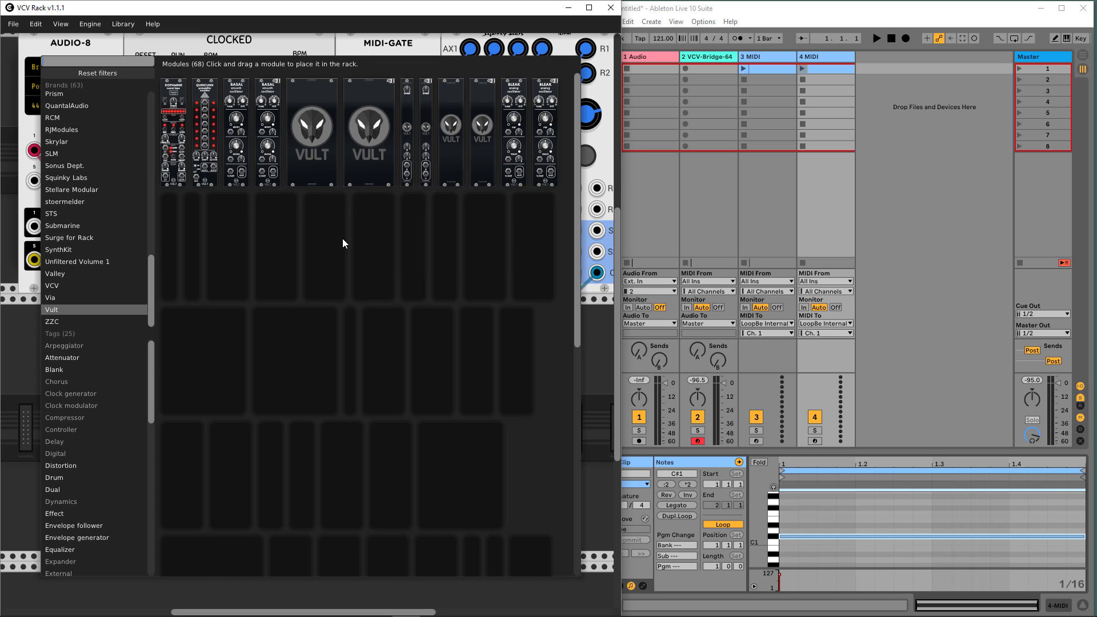
pyautogui.scroll(-5, 400, 331)
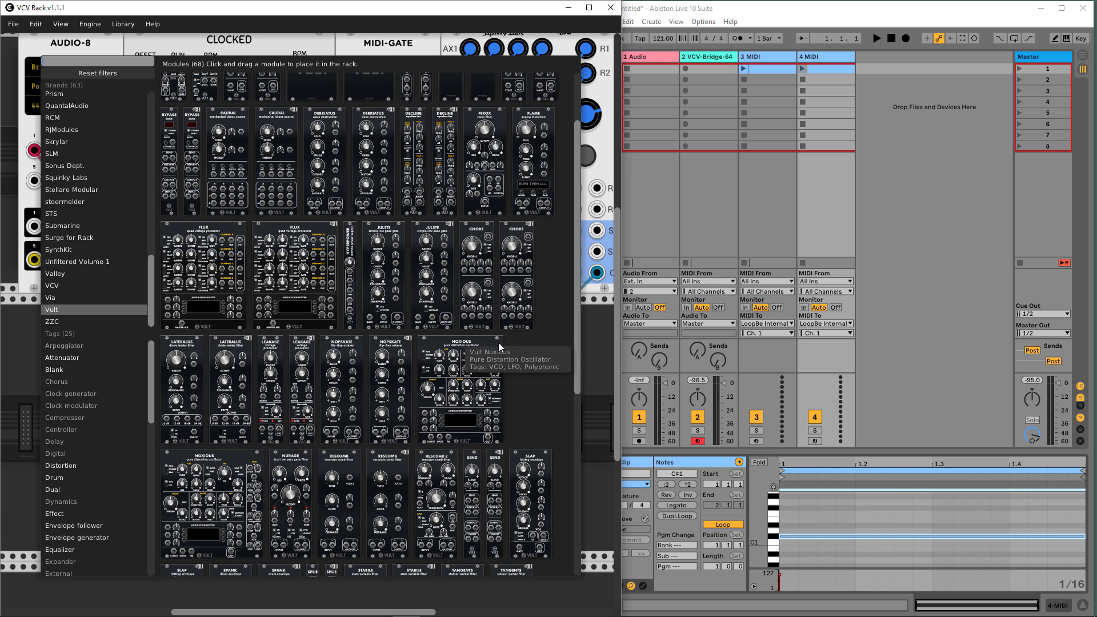
pyautogui.scroll(-5, 537, 371)
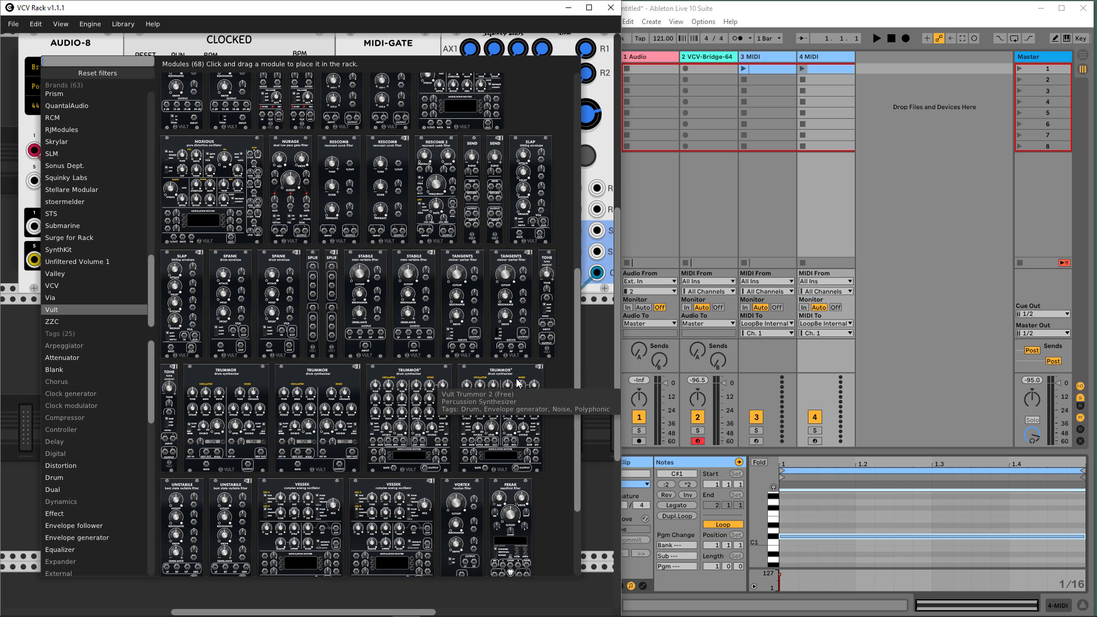
pyautogui.moveTo(509, 371); pyautogui.dragTo(151, 337)
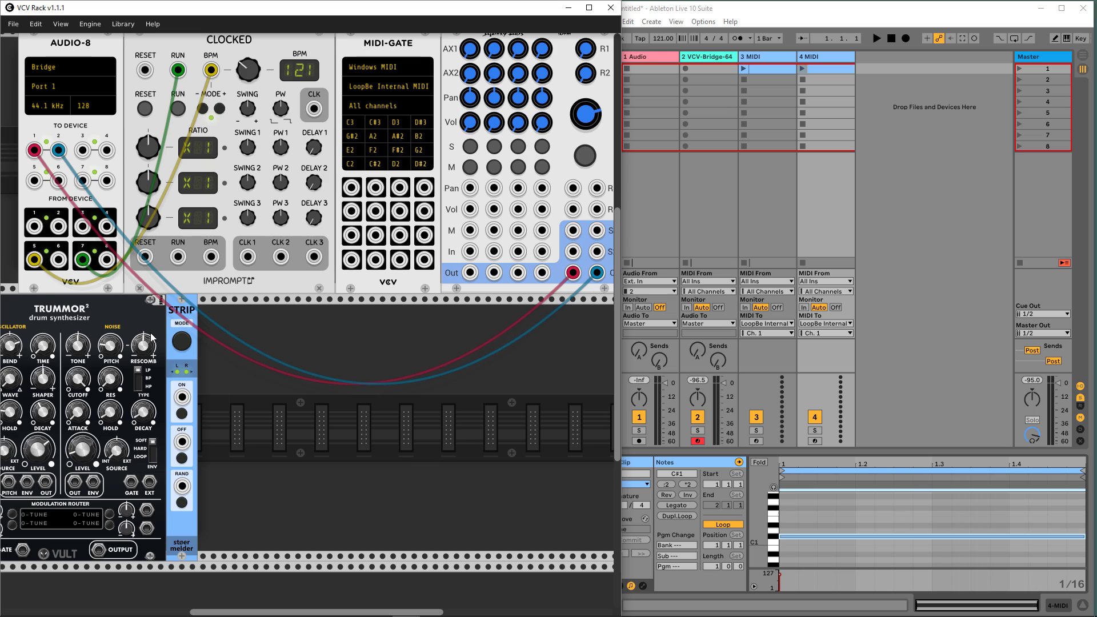
# Butt STRIP against Trummor² and set STRIP's ON input to High/Low mode.
pyautogui.moveTo(125, 299); pyautogui.dragTo(178, 319)
pyautogui.moveTo(250, 317); pyautogui.dragTo(238, 314)
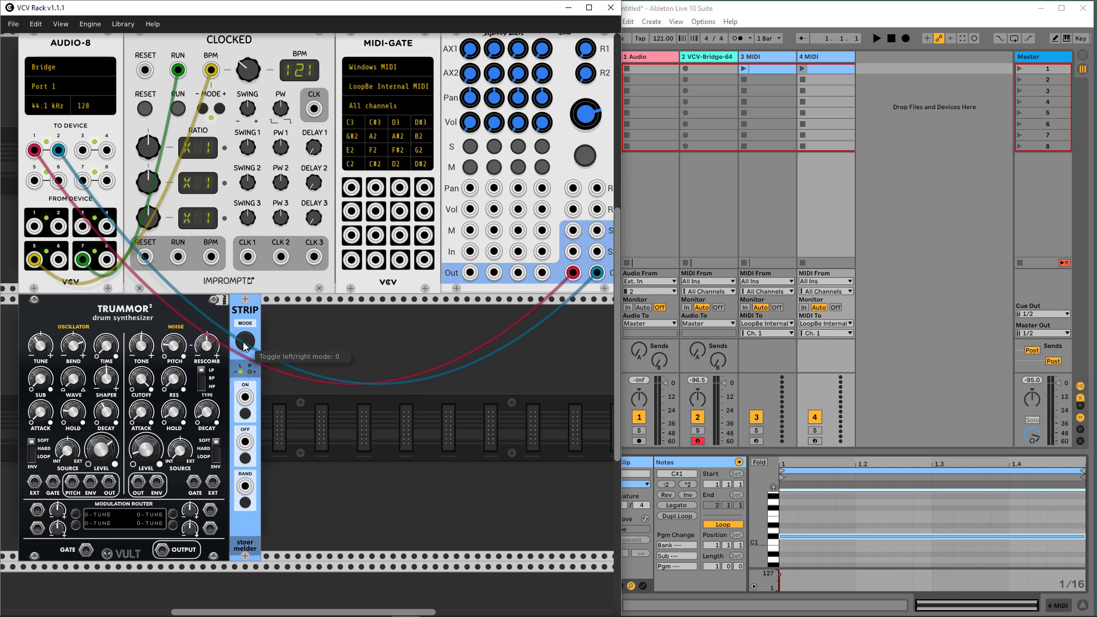
pyautogui.rightClick(248, 311)
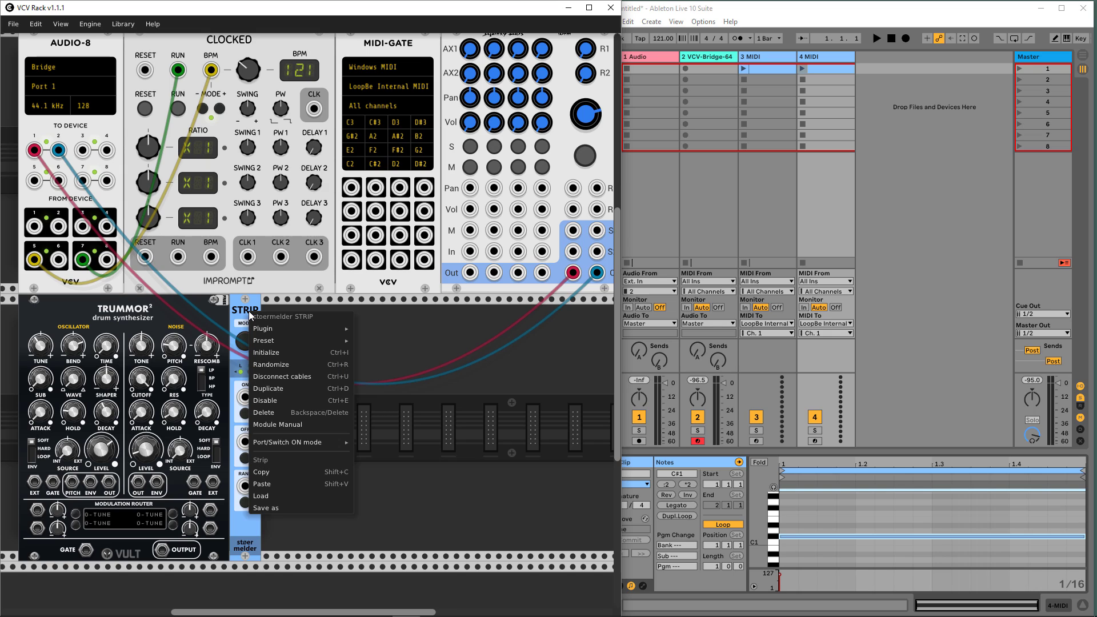
pyautogui.moveTo(323, 445)
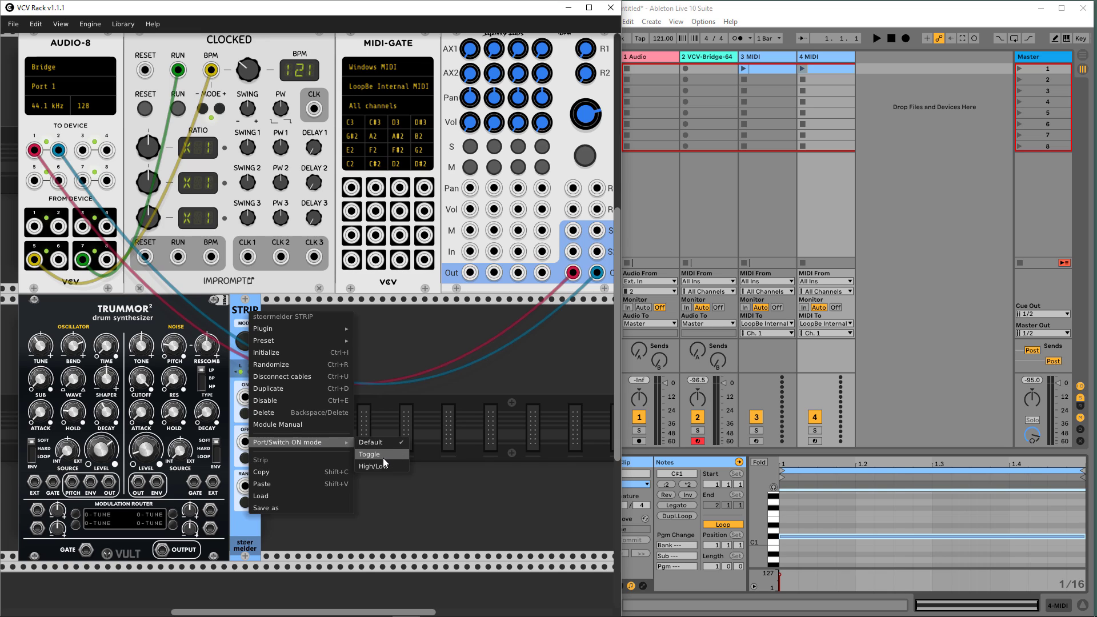
pyautogui.click(370, 465)
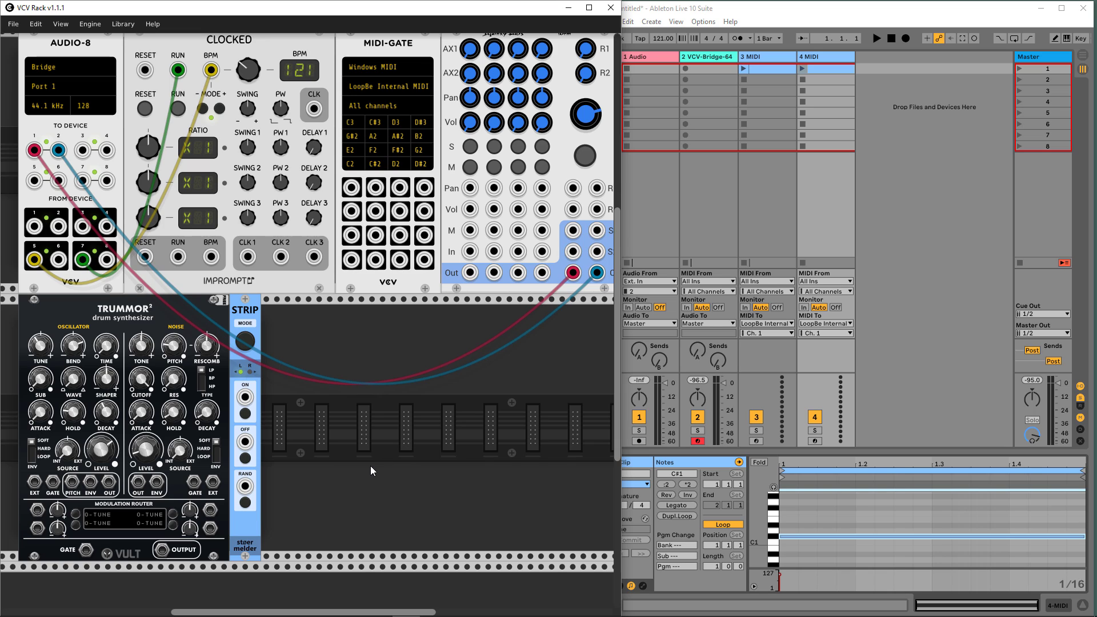
# Toggle the strip off, on, then off, and cable a MIDI-GATE output into STRIP's ON input.
pyautogui.click(245, 414)
pyautogui.click(245, 414)
pyautogui.click(246, 415)
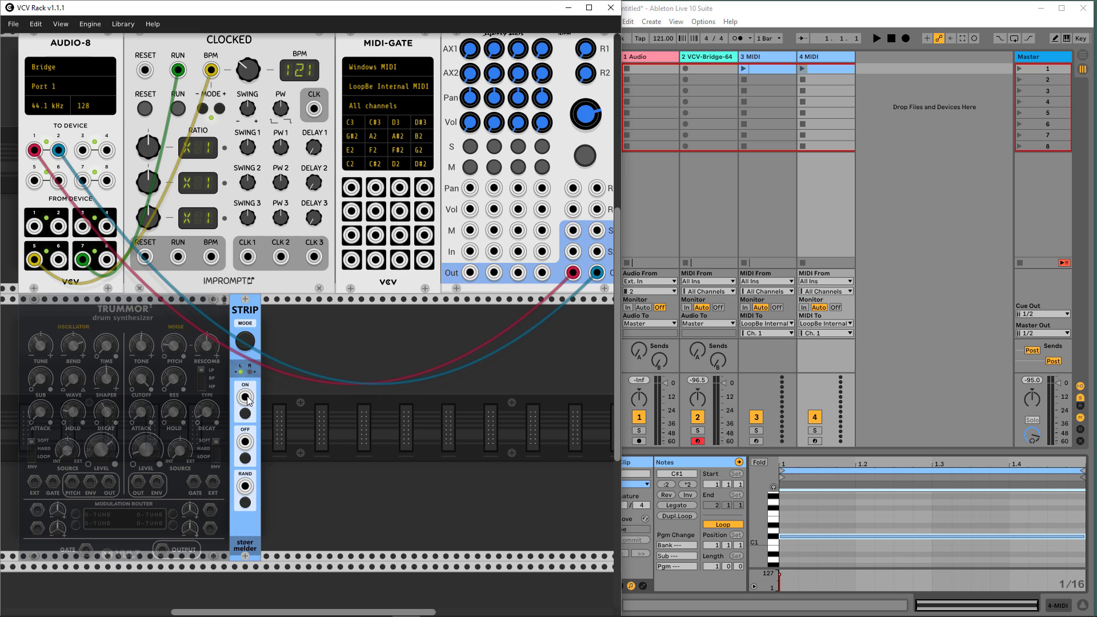
pyautogui.moveTo(246, 398); pyautogui.dragTo(358, 264)
# In Ableton, launch and then stop the first clip on track 3 MIDI.
pyautogui.click(759, 21)
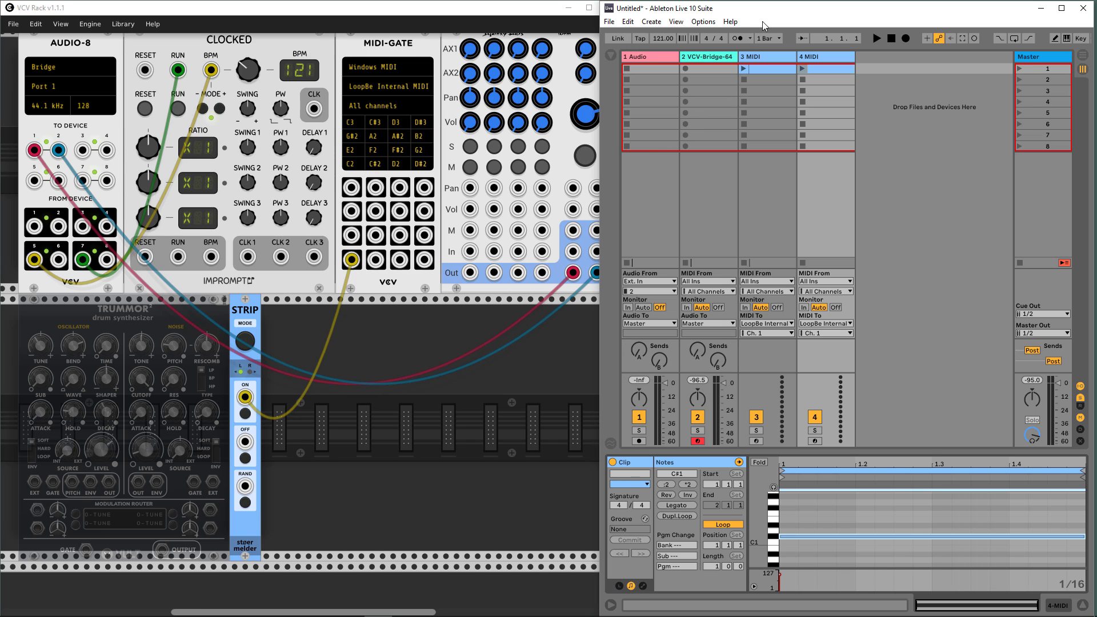
pyautogui.click(742, 68)
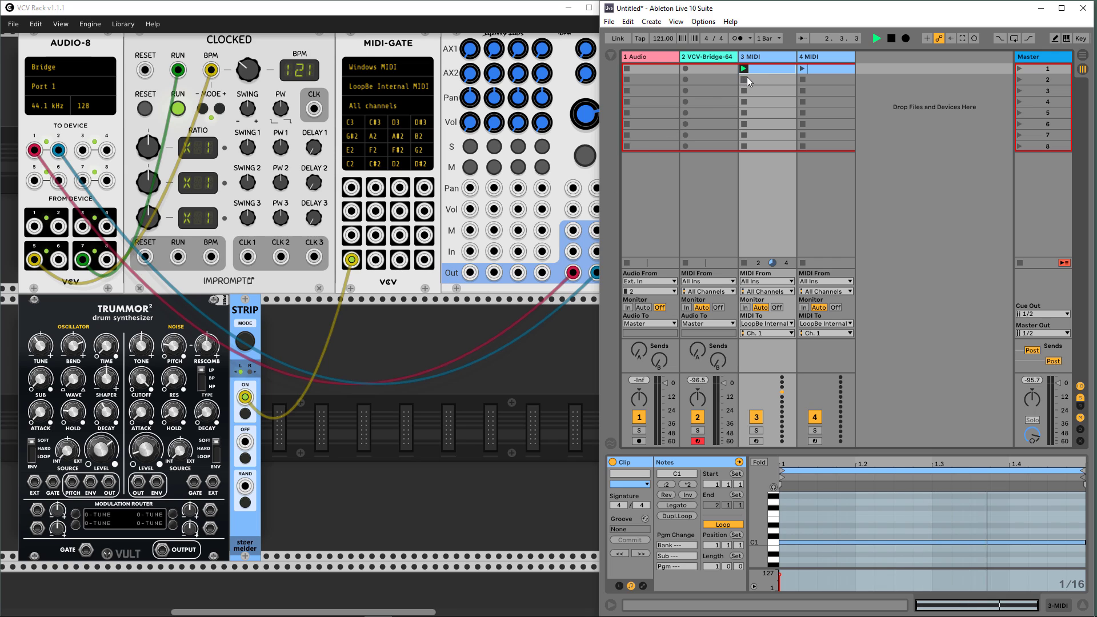
pyautogui.click(744, 69)
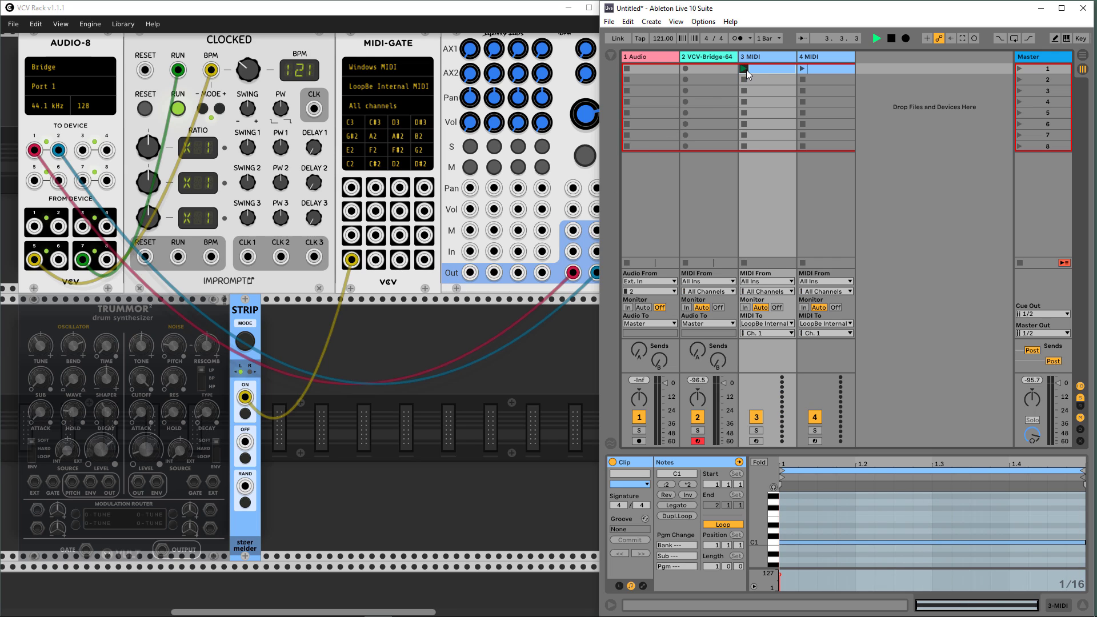